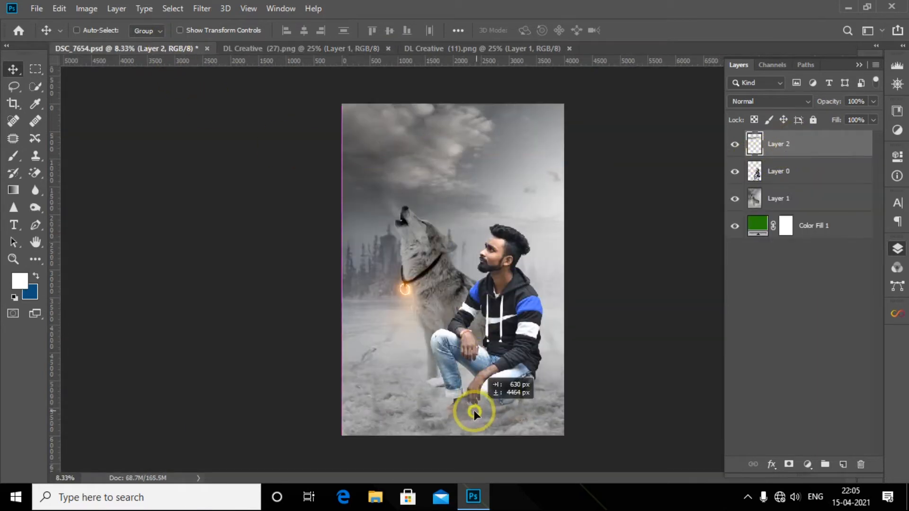
Close the DL Creative (27).png document.
left_click(388, 48)
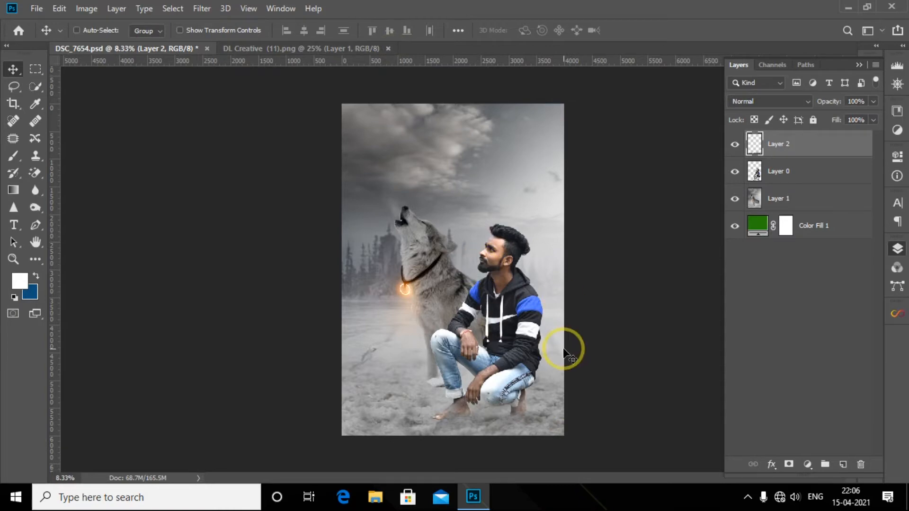
Add a layer mask to Layer 2 and fade out the smoke's left edge with a black gradient.
key("ctrl+plus")
key("ctrl+plus")
scroll(564, 353, "down", 6)
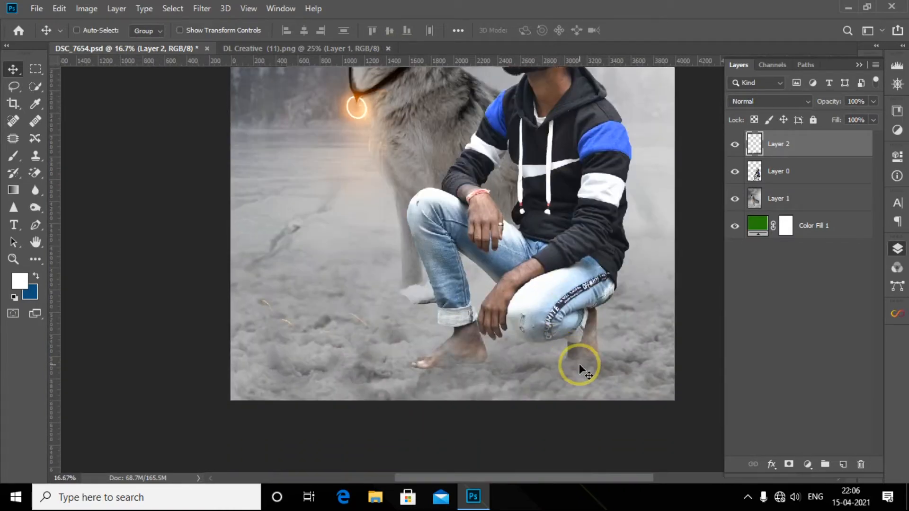
left_click(790, 463)
left_click(14, 190)
key("d")
key("x")
left_click(109, 31)
left_click(350, 80)
left_click(570, 64)
left_click_drag(252, 320, 390, 331)
Apply the layer mask of Layer 2 permanently.
left_click(13, 69)
right_click(779, 144)
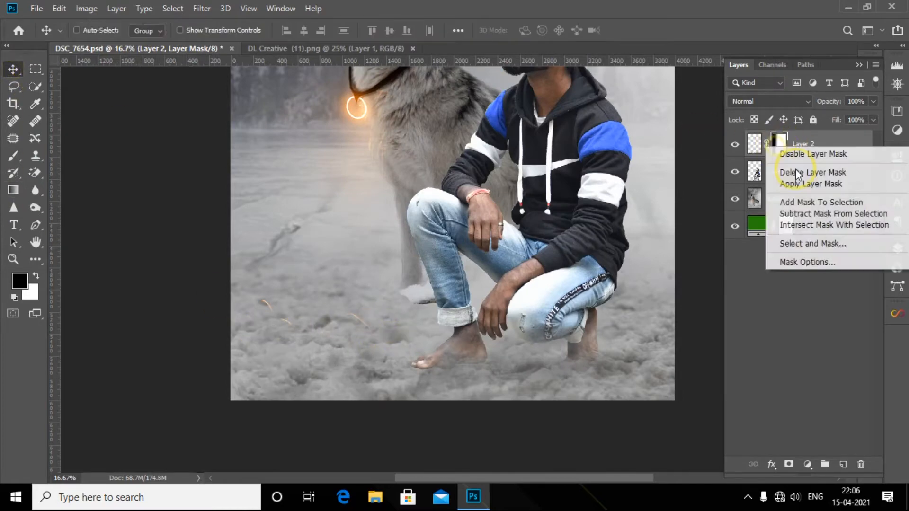
left_click(805, 183)
Duplicate the Layer 2 smoke over the front foot and mask out the copy's left edge with a large soft black brush.
left_click_drag(604, 335, 444, 365)
left_click(789, 464)
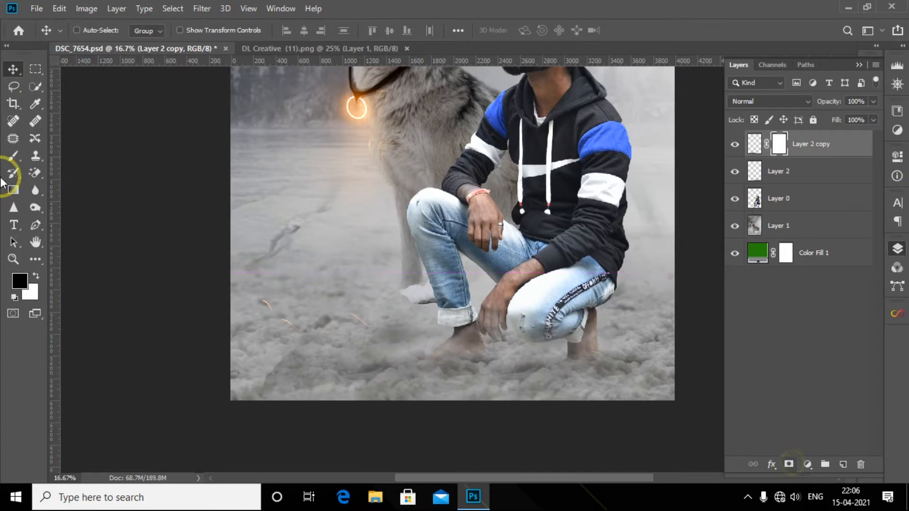
left_click(13, 156)
key("d")
key("bracketright")
key("bracketright")
key("bracketright")
key("bracketright")
key("bracketright")
left_click_drag(221, 330, 300, 278)
right_click(290, 210)
left_click_drag(431, 198, 273, 199)
mouse_move(285, 250)
left_mouse_down()
mouse_move(247, 308)
mouse_move(324, 303)
mouse_move(262, 262)
left_mouse_up()
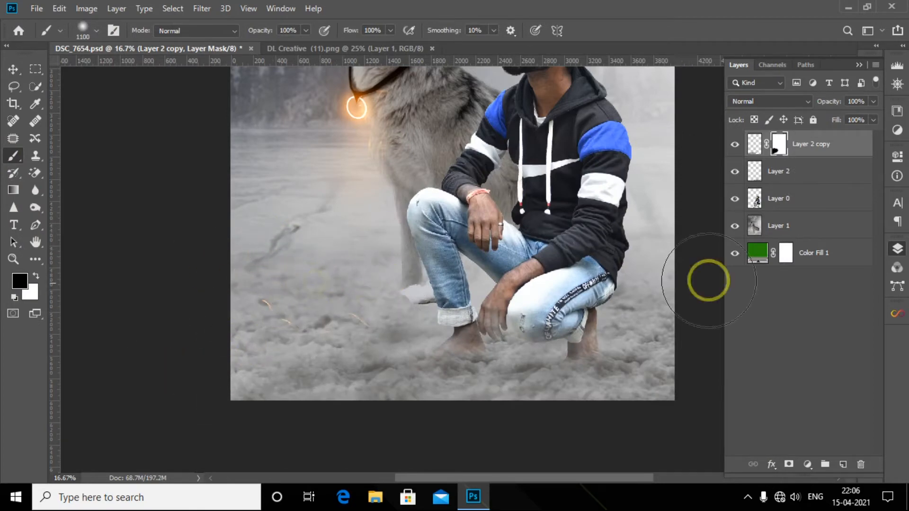
Remove the orange sparks from the ground on Layer 1 with the Spot Healing Brush.
left_click(778, 226)
left_click(14, 121)
left_click_drag(270, 311, 286, 322)
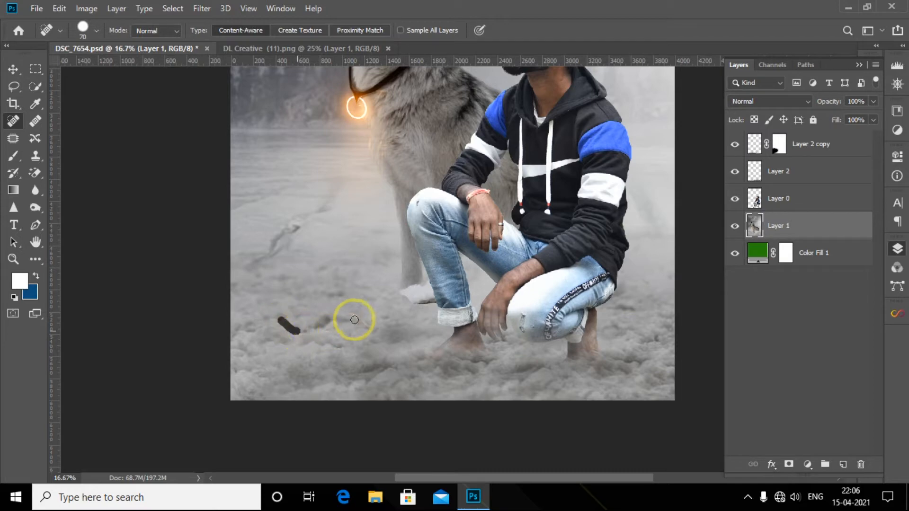
left_click_drag(349, 314, 367, 323)
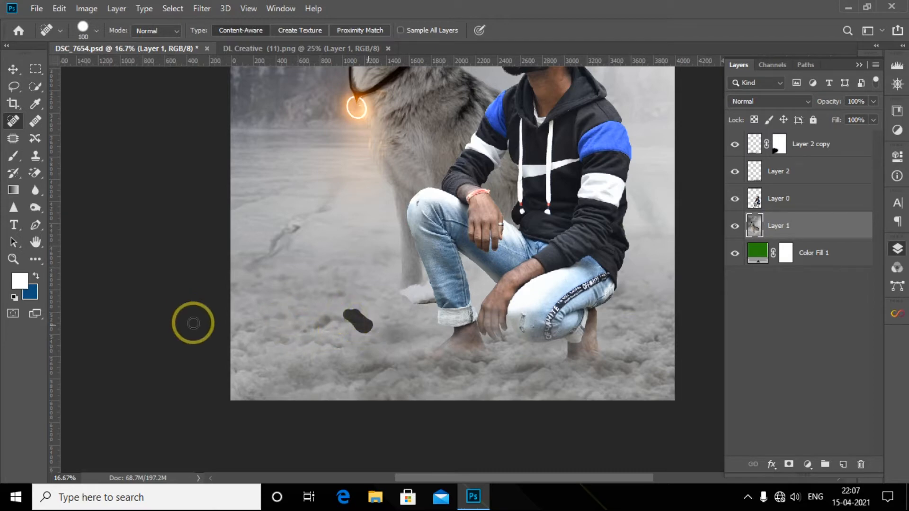
Close the DL Creative (11).png document.
key("ctrl+minus")
key("ctrl+minus")
key("ctrl+minus")
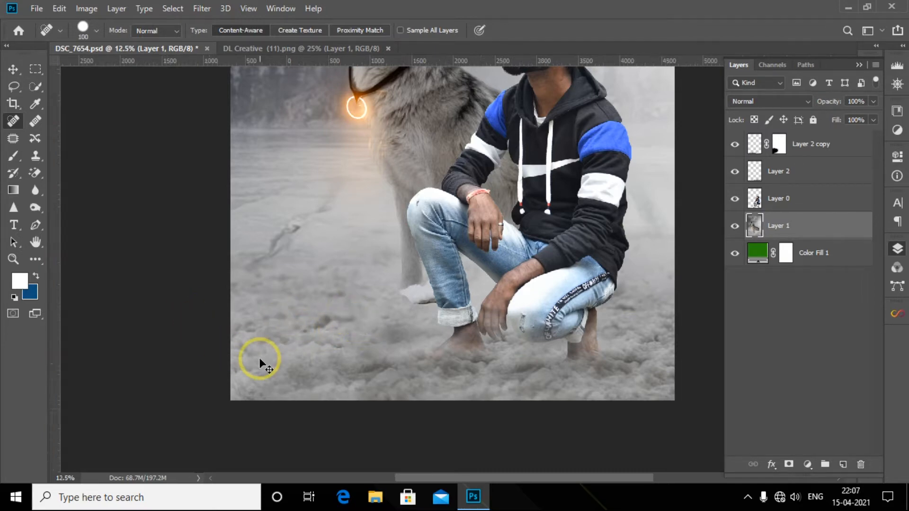
key("v")
left_click(388, 49)
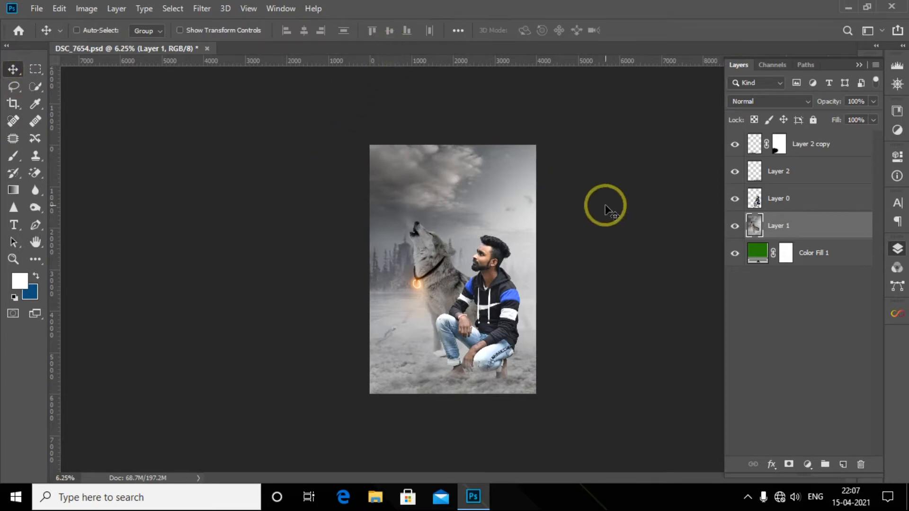
Add a Brightness/Contrast adjustment clipped to Layer 1 and set its brightness to -51.
left_click(807, 466)
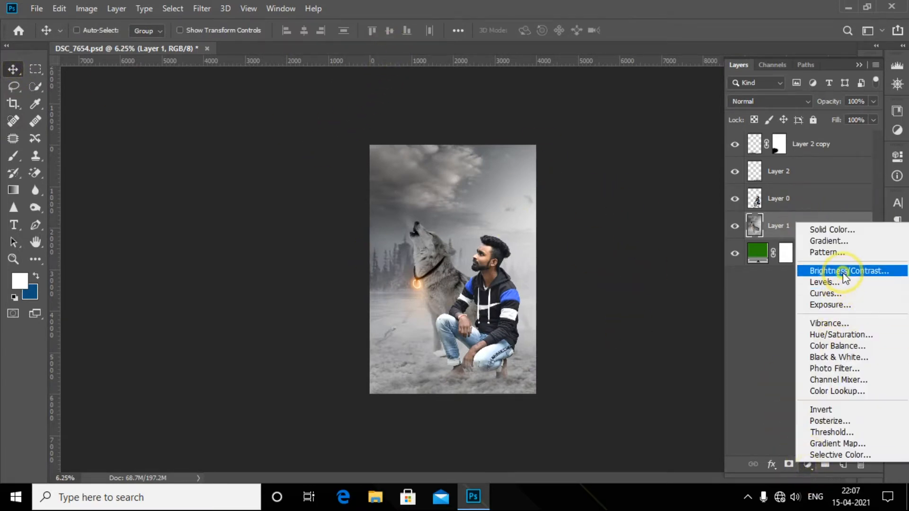
left_click(817, 269)
left_click_drag(806, 224, 805, 248)
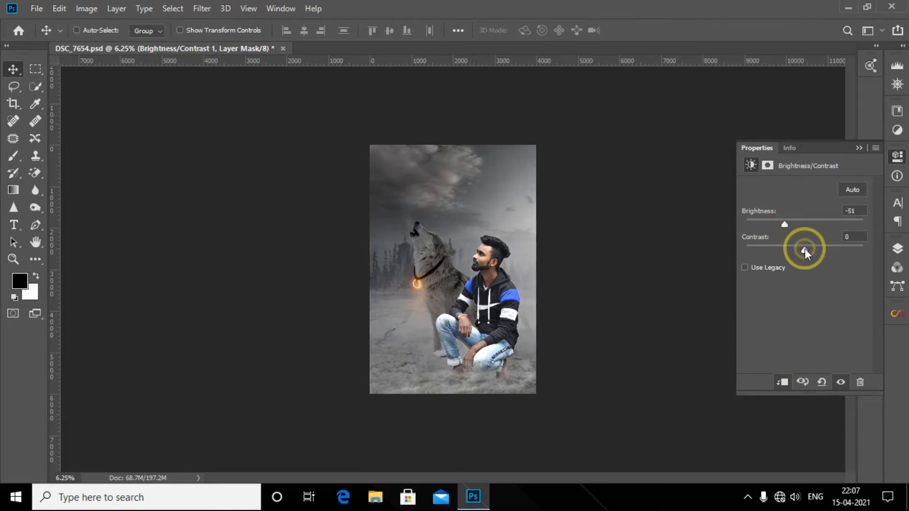
Paint black over the wolf on the adjustment's mask with a 1500 px brush at 42% opacity.
left_click(892, 250)
left_click(789, 464)
left_click(14, 156)
left_click_drag(264, 30, 230, 31)
key("bracketright")
left_click_drag(422, 236, 455, 324)
mouse_move(431, 252)
left_mouse_down()
mouse_move(489, 339)
mouse_move(433, 249)
left_mouse_up()
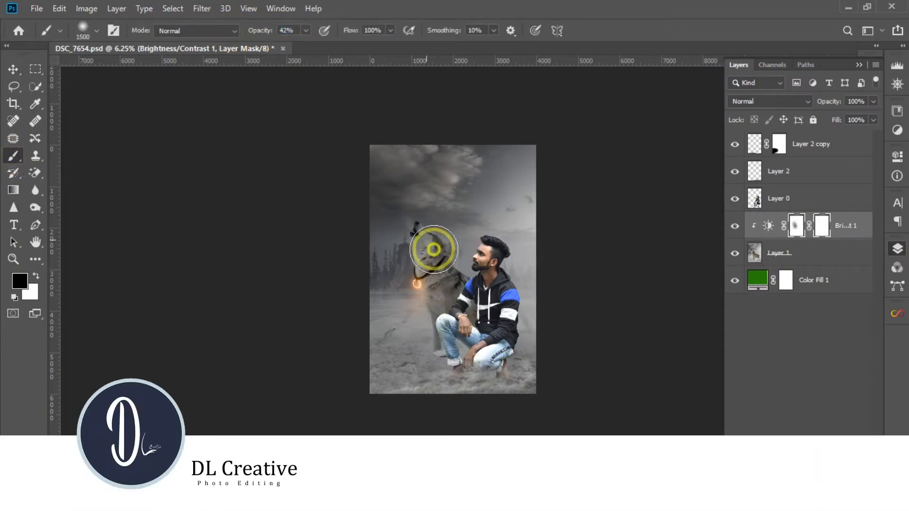
Open Layer 0 in the Camera Raw Filter and set Exposure to -0.35, Contrast to +3 and Highlights to -100.
left_click(835, 202)
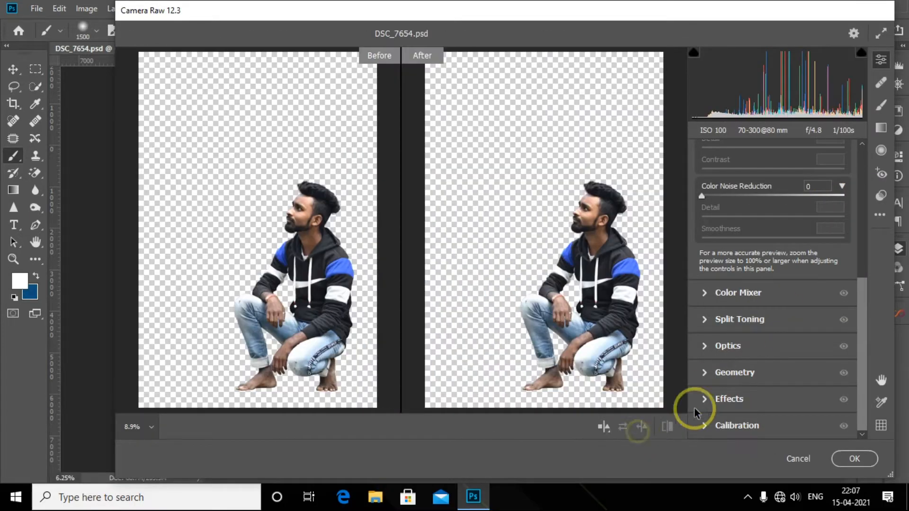
scroll(706, 303, "up", 5)
left_click(710, 162)
left_click(718, 205)
left_click_drag(773, 258, 697, 301)
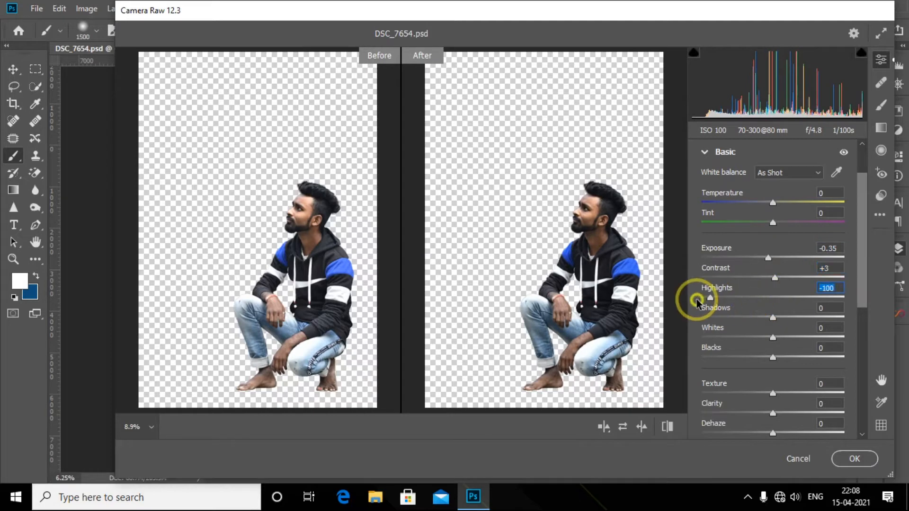
Set Shadows to +34, Whites to +21, Blacks to -11 and Texture to +5 for the man.
left_click_drag(785, 318, 766, 358)
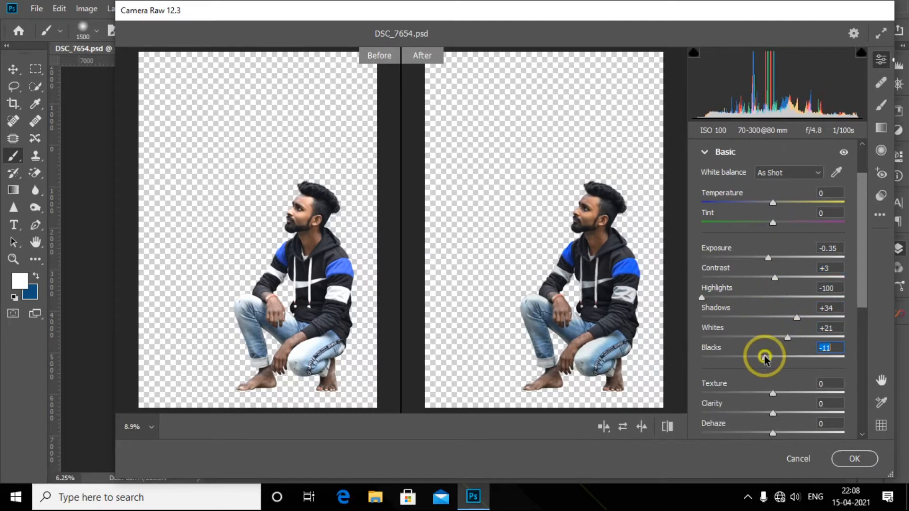
left_click_drag(776, 395, 776, 395)
left_click_drag(863, 279, 859, 349)
left_click_drag(773, 307, 762, 310)
scroll(725, 332, "up", 4)
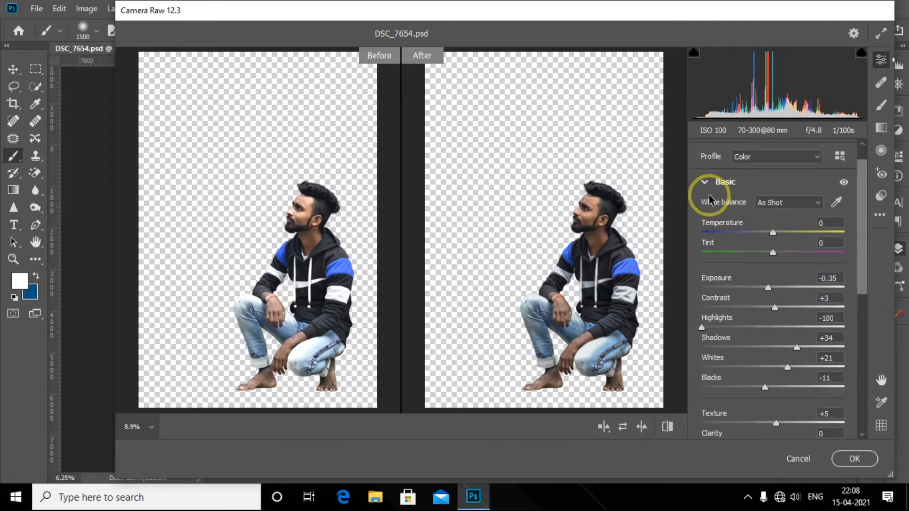
In the Color Mixer, set Oranges luminance +10 and saturation Oranges -7, Greens -100, Blues +14, and apply the filter.
left_click(704, 182)
left_click(700, 283)
left_click_drag(772, 315, 690, 315)
left_click_drag(772, 275, 780, 275)
left_click(792, 224)
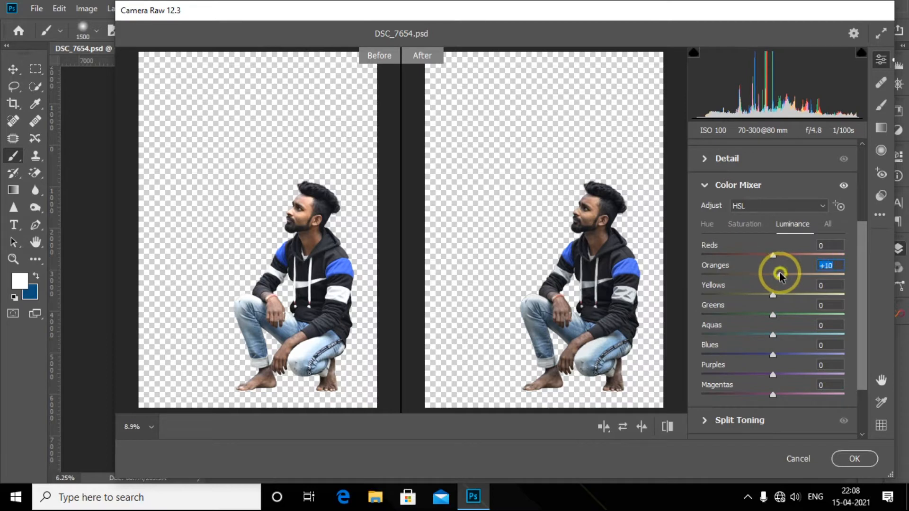
left_click(747, 225)
mouse_move(775, 356)
left_mouse_down()
mouse_move(710, 354)
mouse_move(781, 355)
left_mouse_up()
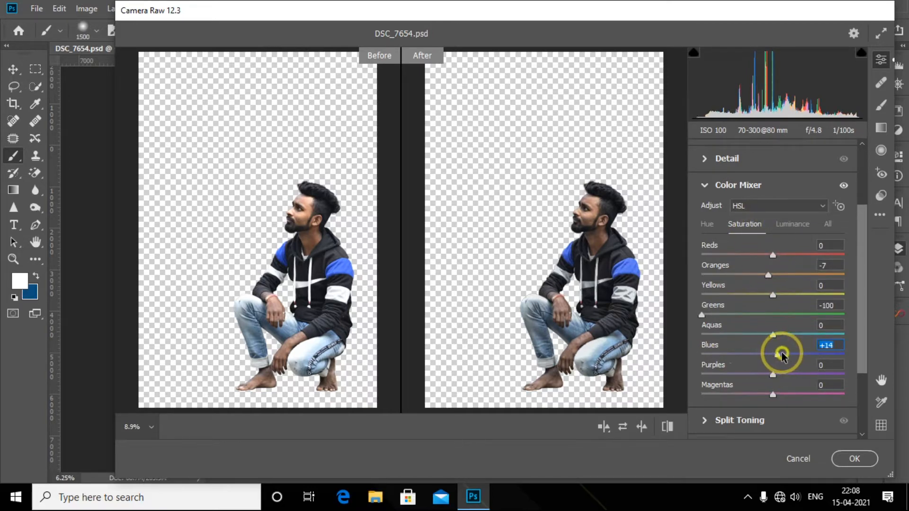
left_click(845, 457)
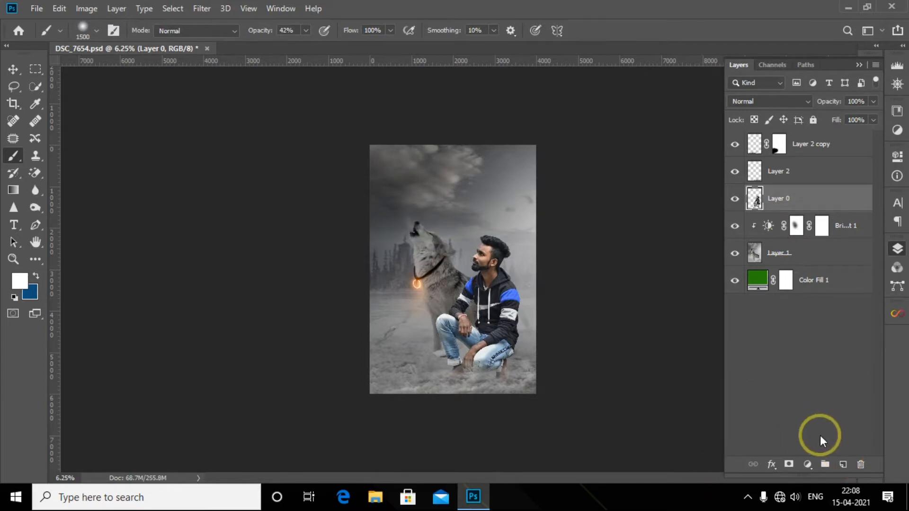
Add a Brightness/Contrast adjustment clipped to Layer 0 and lower its brightness to darken the man.
key("ctrl+plus")
left_click(808, 464)
left_click(839, 274)
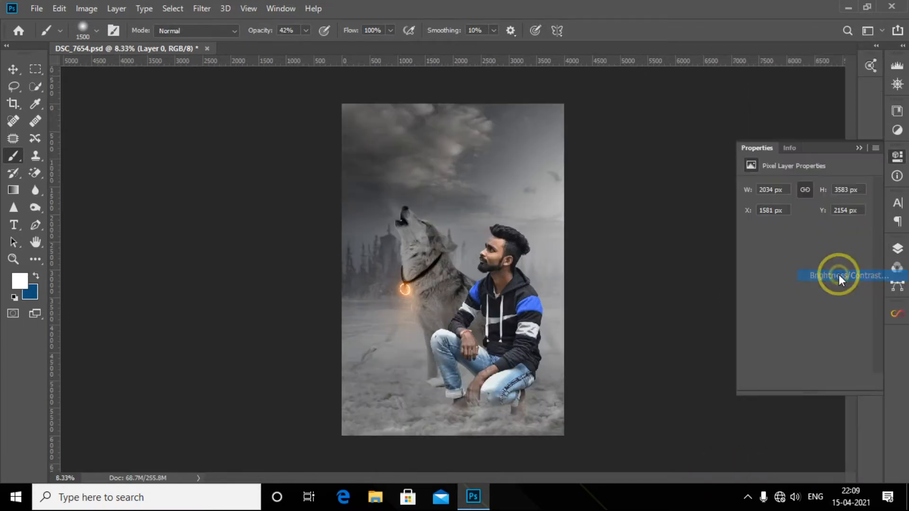
left_click_drag(805, 220, 779, 228)
Add a second mask to the man's adjustment and paint black with the 1500 px brush to restore some brightness.
left_click(898, 248)
left_click(789, 463)
mouse_move(443, 379)
left_mouse_down()
mouse_move(494, 274)
mouse_move(471, 266)
mouse_move(422, 341)
mouse_move(493, 229)
mouse_move(493, 385)
mouse_move(564, 285)
mouse_move(530, 326)
mouse_move(538, 331)
mouse_move(559, 275)
mouse_move(617, 375)
left_mouse_up()
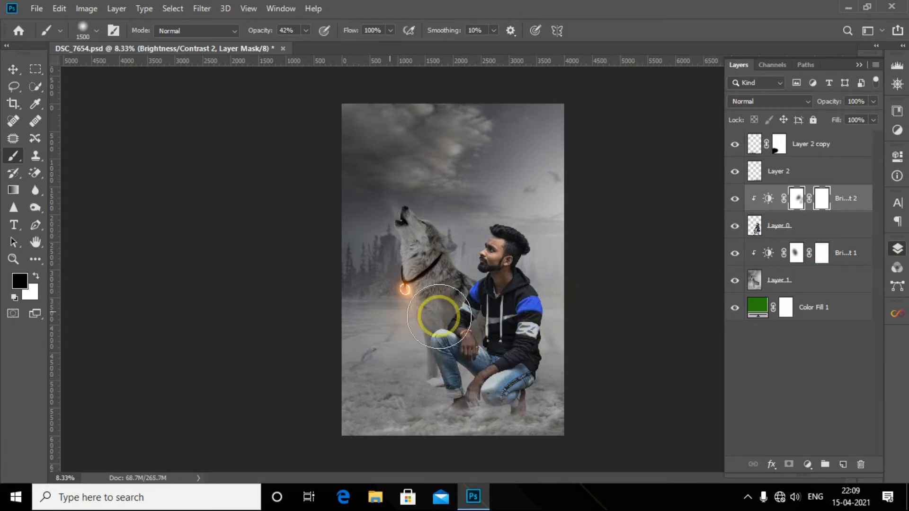
Create a new layer above the wolf background's adjustment and dab a soft white 1800 px spot in the sky.
left_click(13, 70)
left_click(797, 252)
left_click(843, 465)
key("b")
left_click(439, 189)
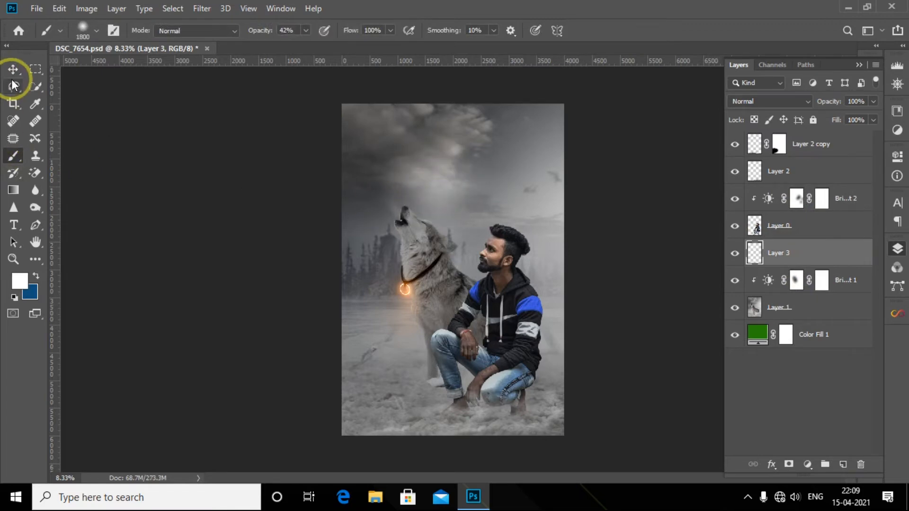
Scale down the white glow and move it to the image's right edge behind the man.
left_click(13, 69)
key("ctrl+t")
left_click_drag(292, 33, 390, 102)
left_click_drag(430, 189, 585, 290)
key("Return")
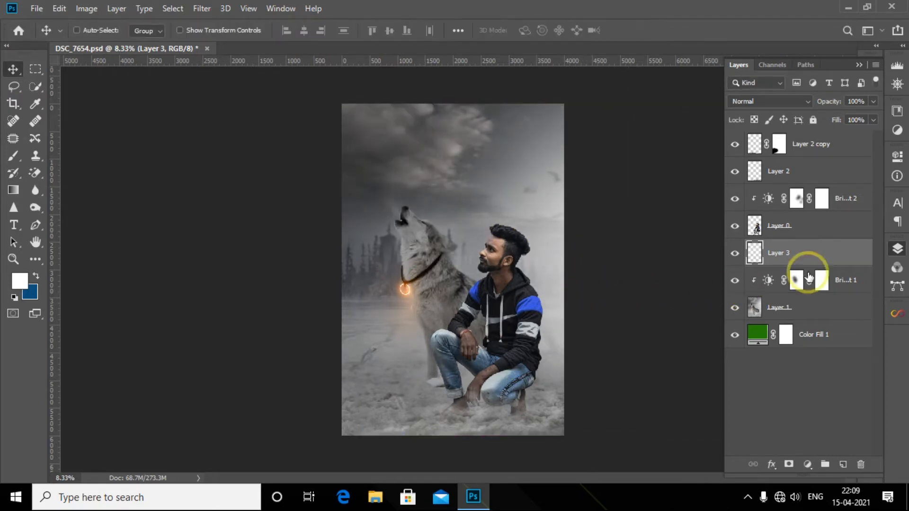
Create a new layer clipped to Layer 0 and load the man's outline as a selection.
left_click(832, 225)
left_click(843, 464)
key("ctrl+plus")
key("ctrl+plus")
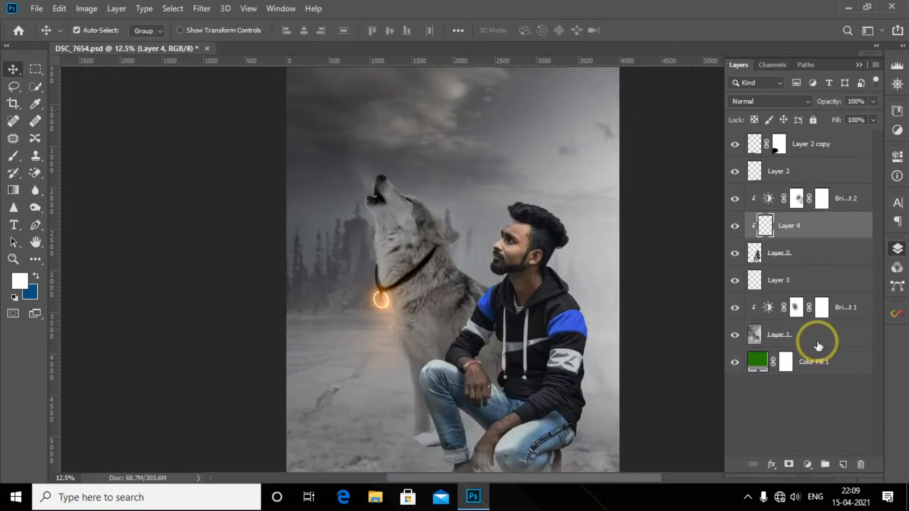
key("ctrl+plus")
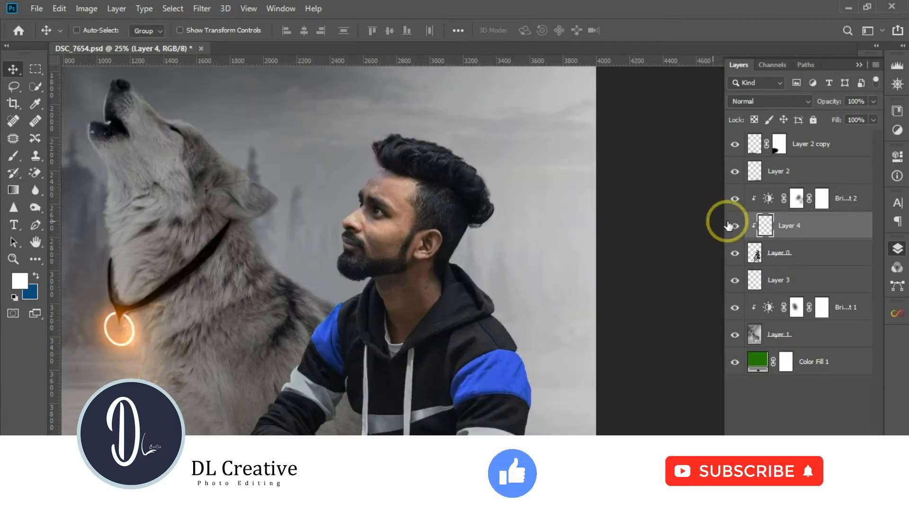
left_click(759, 256, "ctrl")
Paint white rim light along the man's back, arm and hair with a 500 px brush at 72% opacity.
left_click(13, 155)
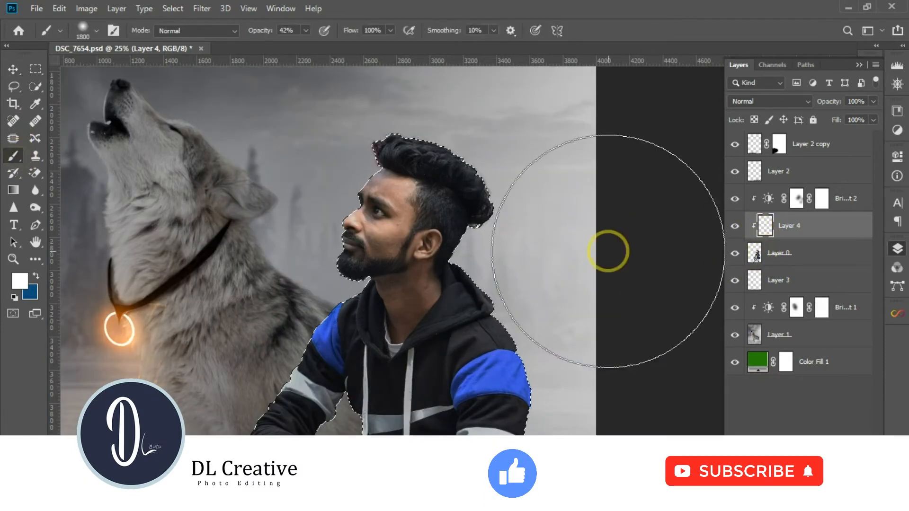
key("bracketleft")
key("bracketleft")
key("bracketleft")
key("bracketleft")
key("bracketleft")
key("bracketleft")
key("bracketleft")
key("bracketleft")
key("bracketleft")
key("bracketleft")
key("bracketleft")
key("bracketleft")
key("bracketleft")
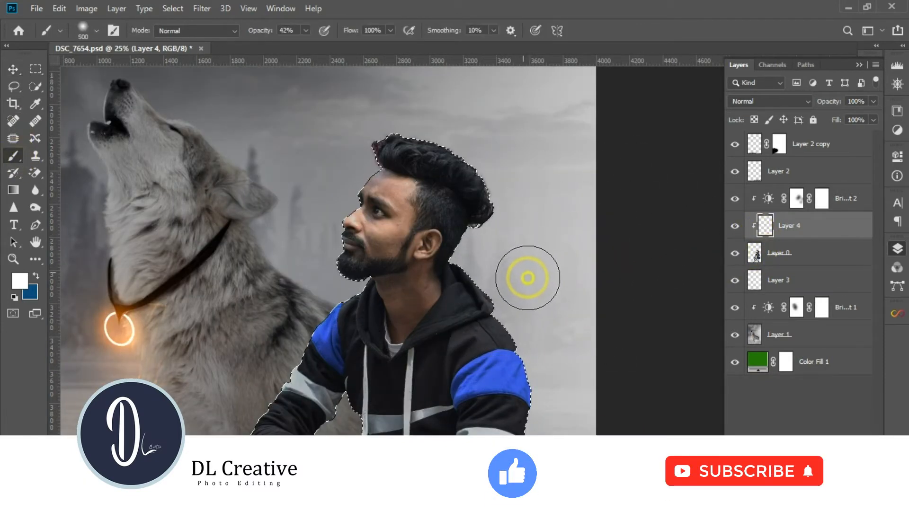
left_click_drag(272, 30, 294, 30)
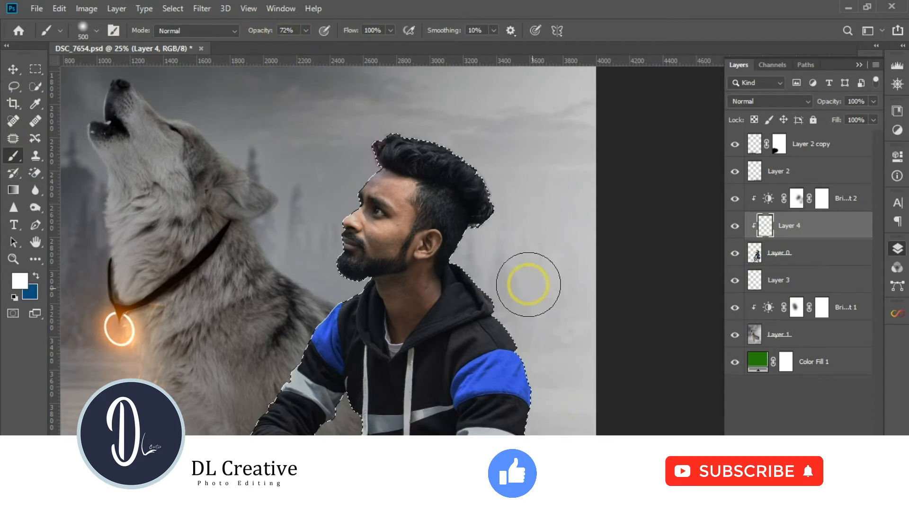
scroll(583, 419, "down", 6)
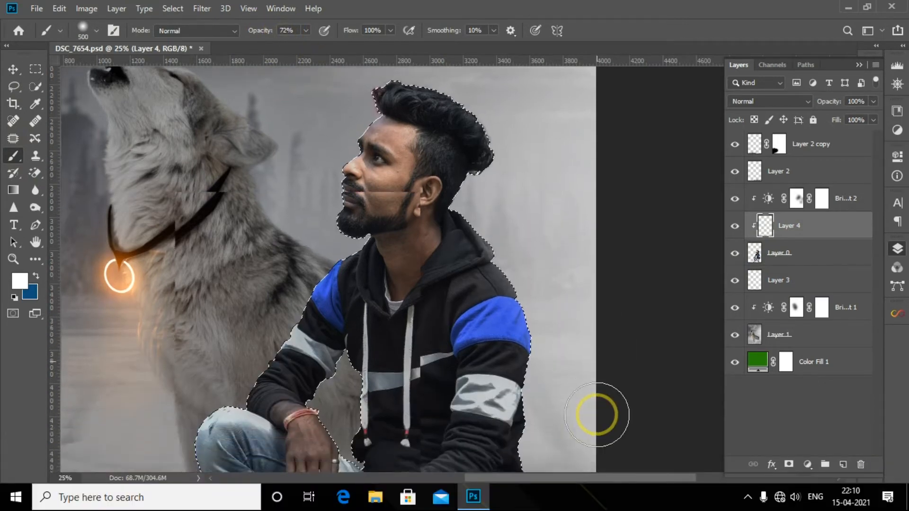
scroll(596, 417, "down", 1)
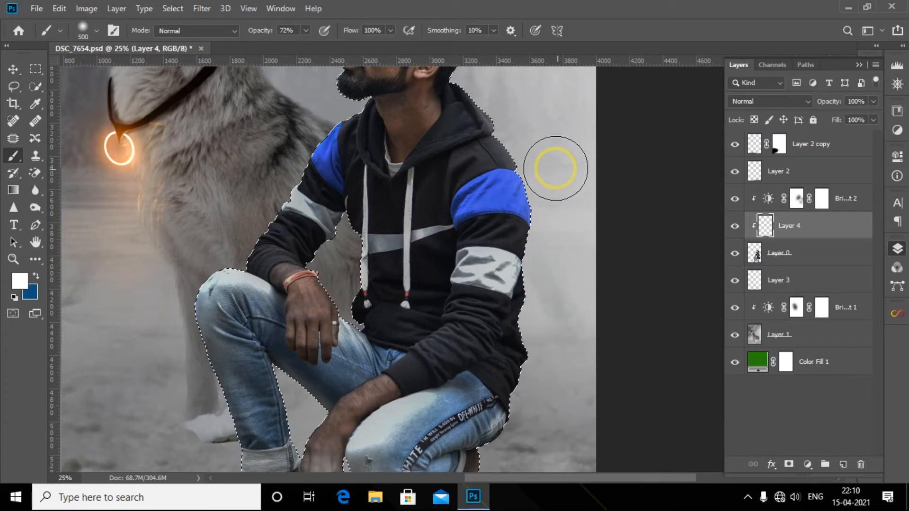
scroll(535, 443, "down", 3)
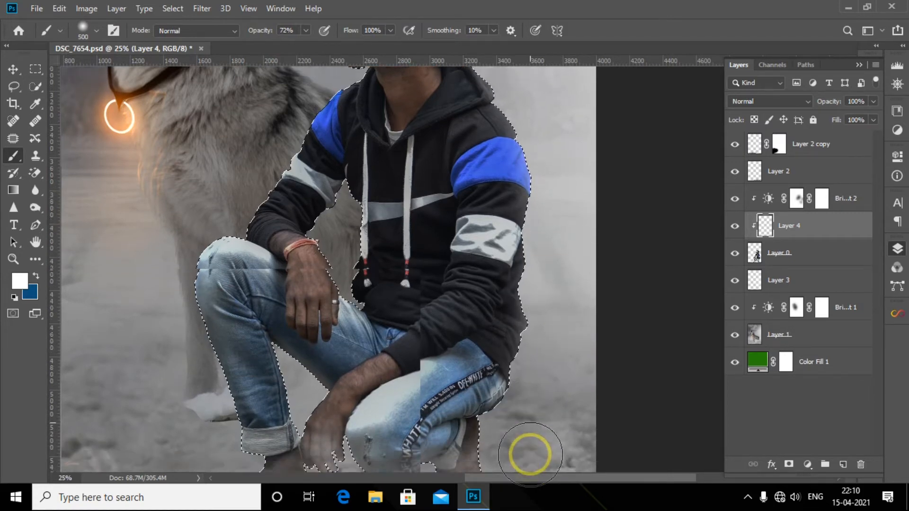
scroll(535, 433, "up", 1)
scroll(568, 400, "up", 4)
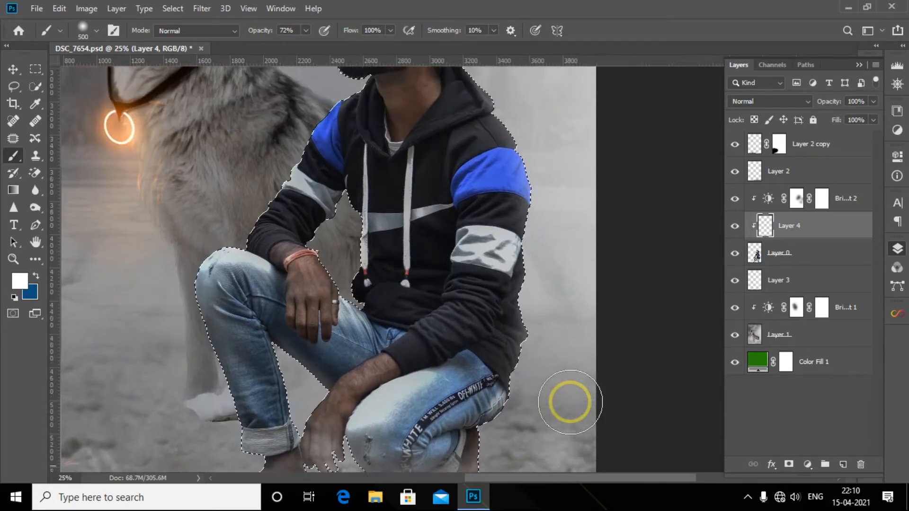
scroll(570, 402, "up", 5)
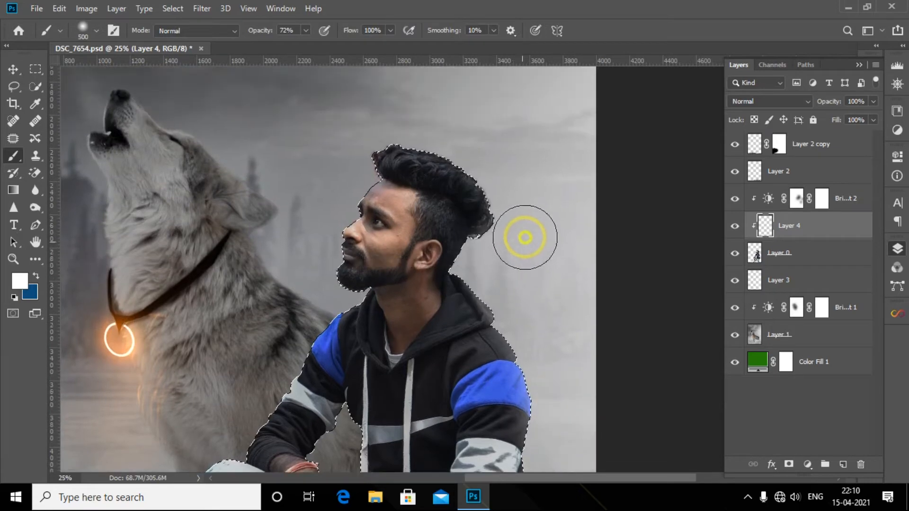
mouse_move(490, 121)
left_mouse_down()
mouse_move(511, 160)
mouse_move(449, 105)
mouse_move(515, 151)
left_mouse_up()
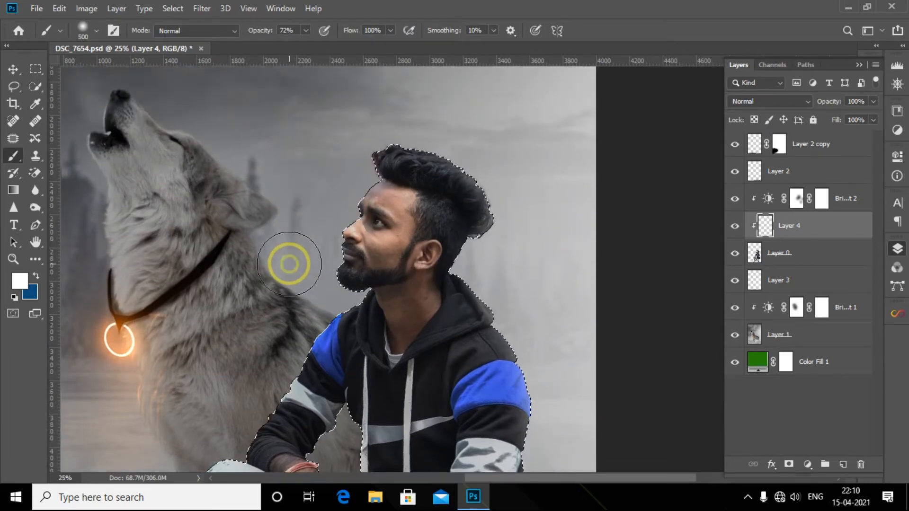
key("ctrl+minus")
key("ctrl+minus")
key("ctrl+minus")
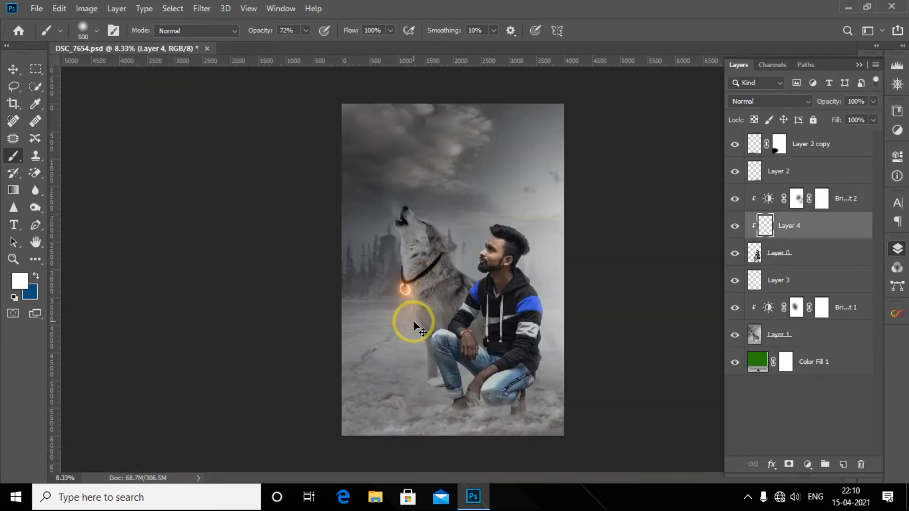
Add a Vibrance adjustment layer clipped to the wolf background, Layer 1.
key("ctrl+minus")
key("v")
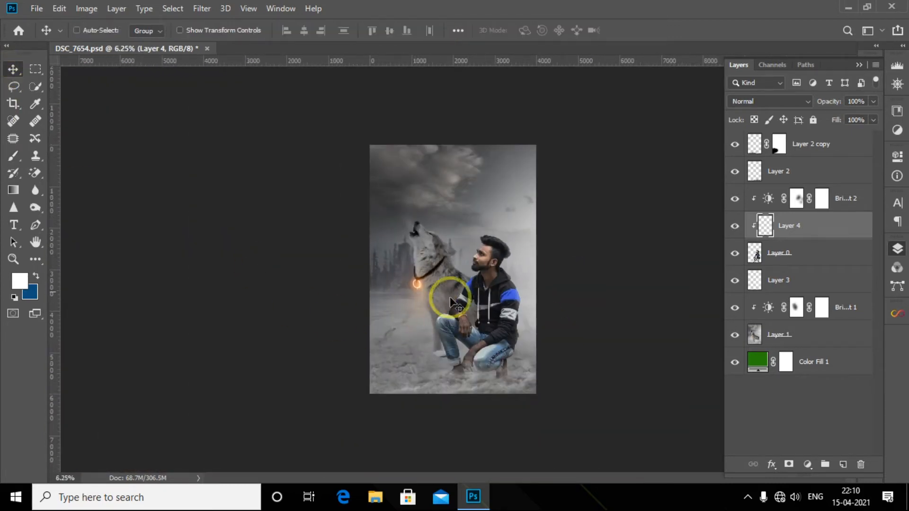
left_click(797, 342)
left_click(808, 465)
left_click(772, 325)
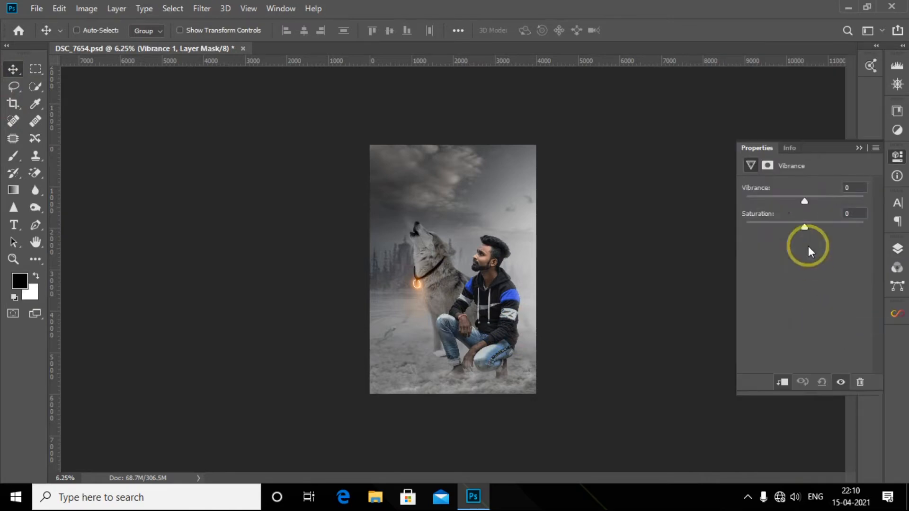
left_click(897, 248)
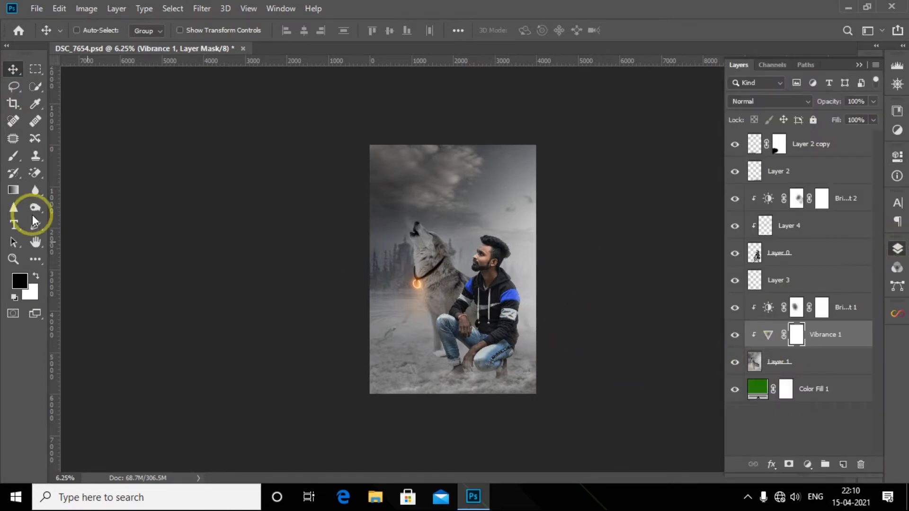
Dodge the wolf's fur on Layer 1 with a 600 px brush, Midtones range and 42% exposure.
left_click(758, 363)
left_click(35, 208)
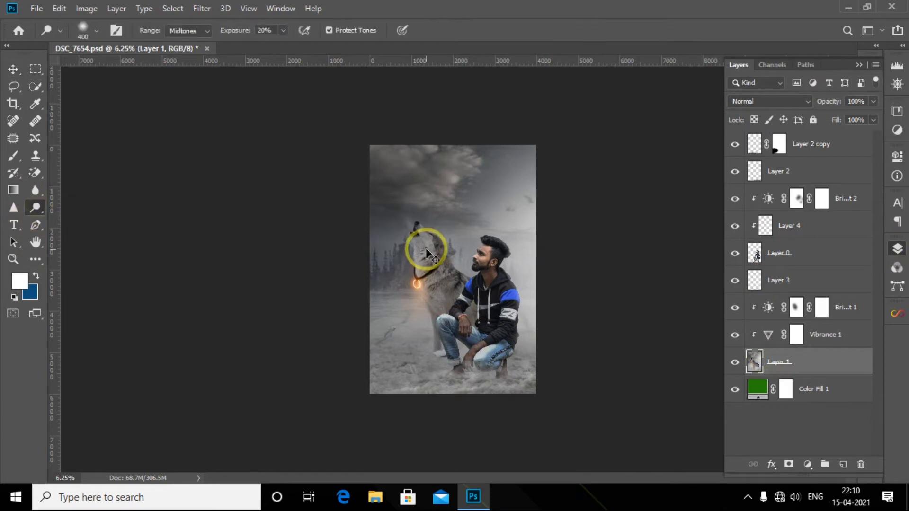
key("ctrl+plus")
key("bracketright")
key("bracketright")
key("bracketright")
left_click(236, 30)
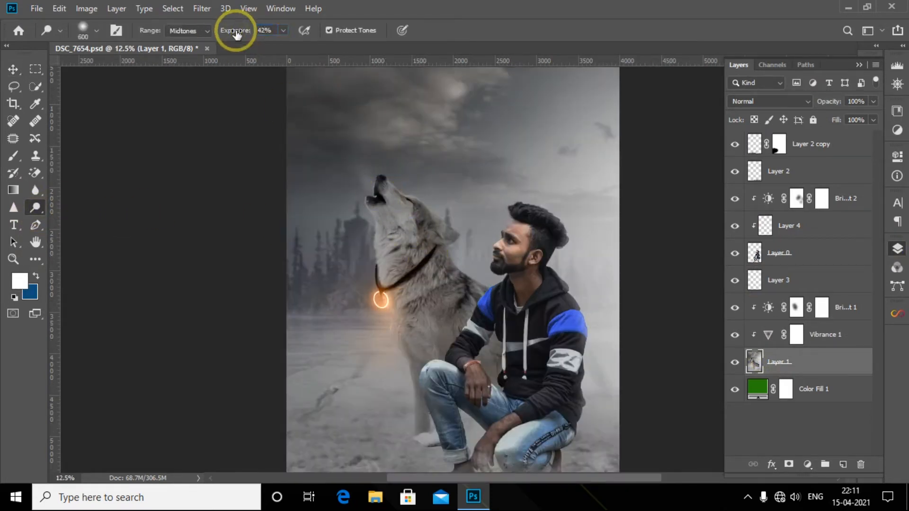
mouse_move(385, 209)
left_mouse_down()
mouse_move(406, 275)
mouse_move(433, 236)
mouse_move(433, 303)
mouse_move(424, 322)
mouse_move(447, 308)
mouse_move(388, 292)
mouse_move(382, 301)
mouse_move(451, 284)
mouse_move(462, 308)
mouse_move(474, 304)
mouse_move(419, 355)
mouse_move(431, 344)
mouse_move(495, 378)
mouse_move(460, 296)
mouse_move(432, 270)
mouse_move(440, 238)
mouse_move(505, 355)
left_mouse_up()
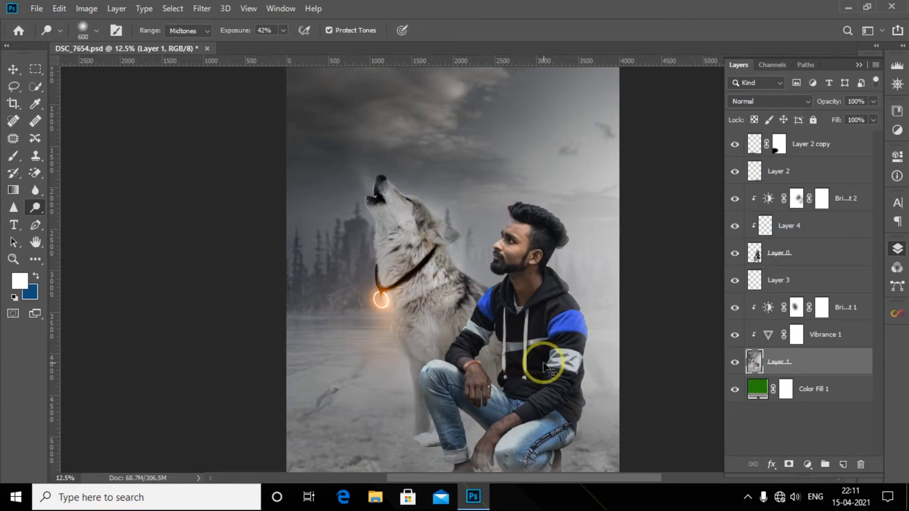
Add a Selective Color adjustment clipped to Layer 1 and set Black to +3% for the Blacks.
key("ctrl+minus")
left_click(810, 463)
left_click(819, 474)
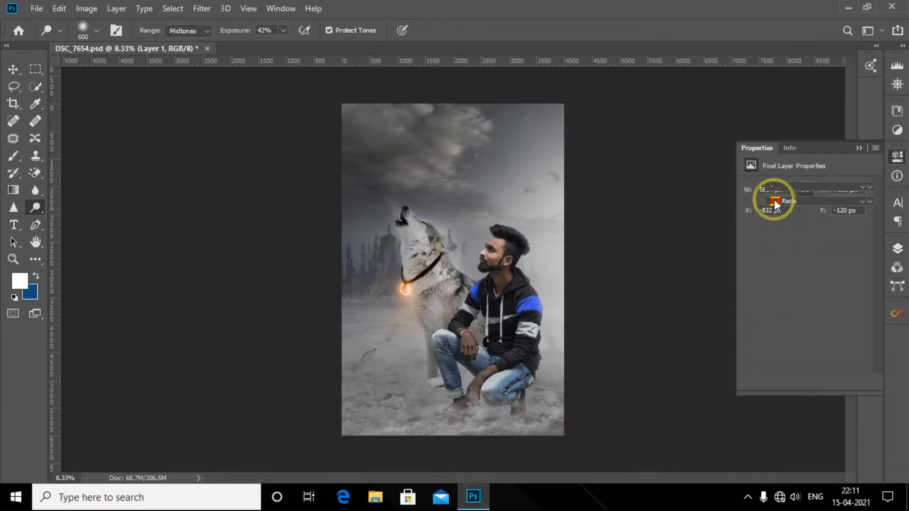
left_click(775, 200)
left_click(794, 309)
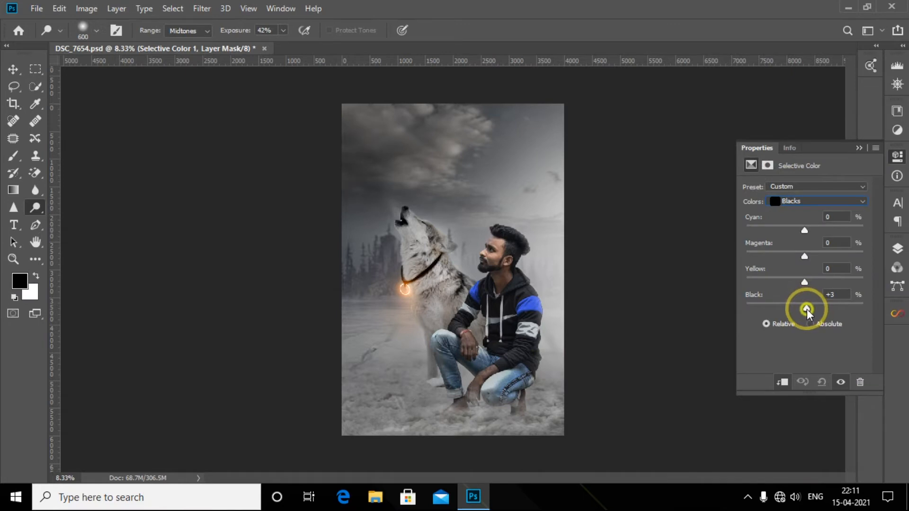
left_click(897, 247)
left_click(13, 69)
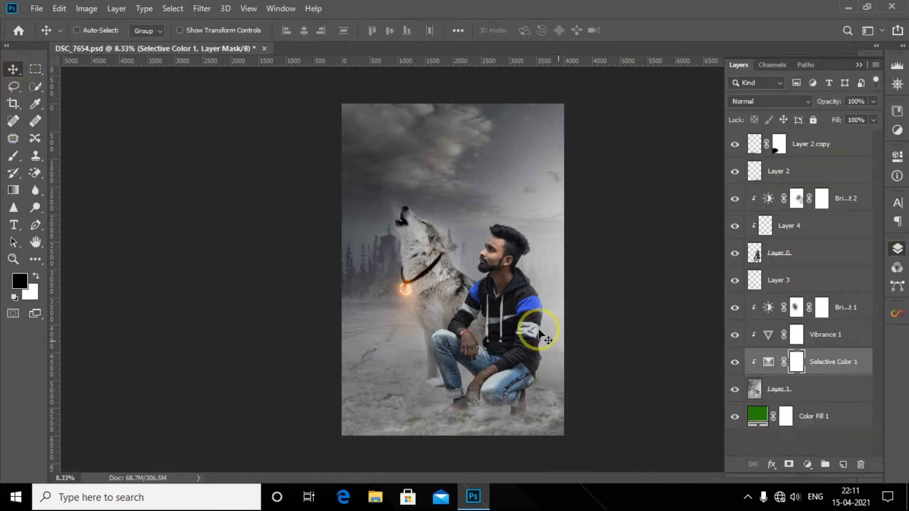
Add a Color Balance adjustment layer above all layers and shift the midtones slightly toward cyan and yellow.
left_click(832, 146)
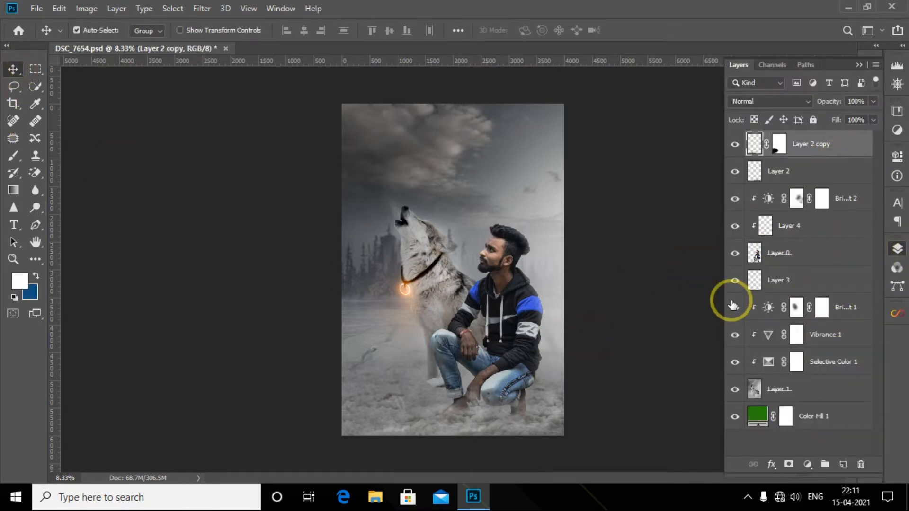
left_click(808, 464)
left_click(826, 368)
left_click_drag(788, 214, 785, 215)
mouse_move(787, 261)
left_mouse_down()
mouse_move(791, 215)
mouse_move(783, 216)
mouse_move(791, 239)
mouse_move(784, 258)
left_mouse_up()
left_click(789, 188)
left_click(784, 198)
type("0")
Set the Color Balance highlights to -7 on Cyan-Red and +15 on Yellow-Blue.
left_click(805, 192)
left_click(795, 229)
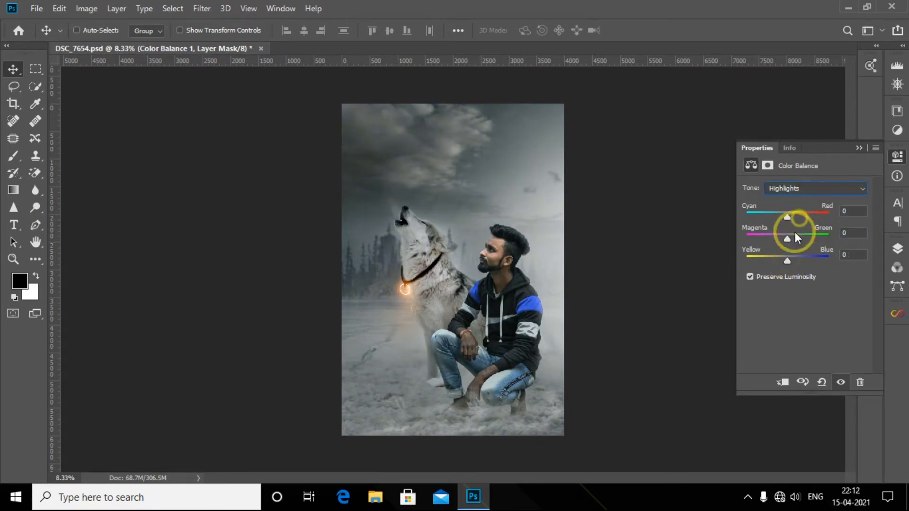
left_click_drag(787, 261, 794, 262)
left_click_drag(789, 217, 784, 214)
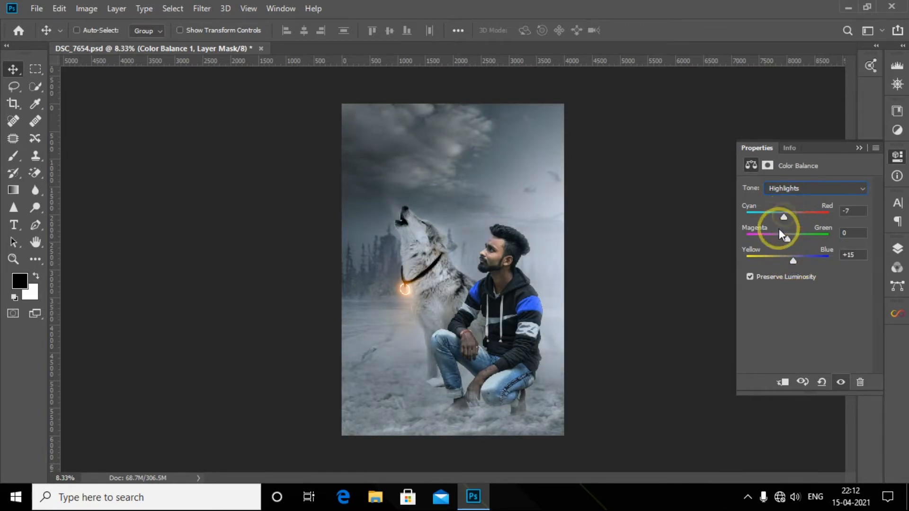
left_click(898, 249)
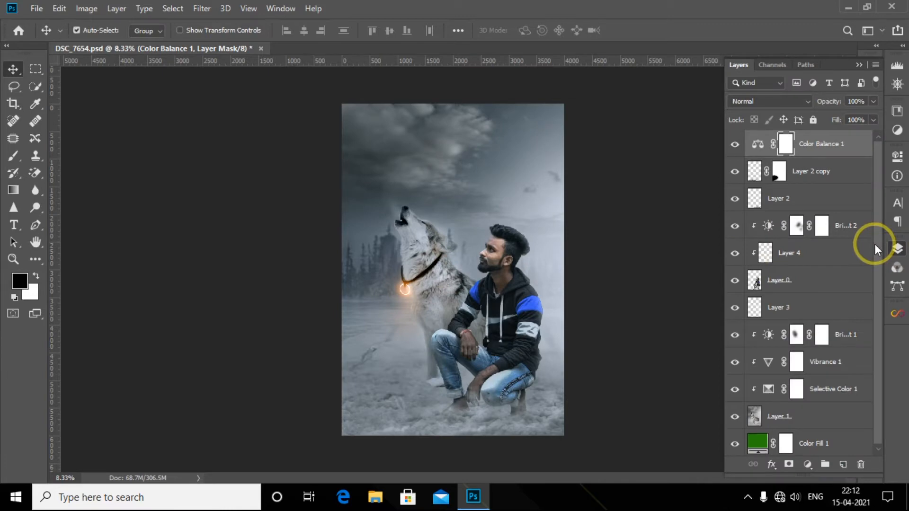
Stamp all visible layers into a new layer, duplicate it, and make a further copy as a smart object.
key("ctrl+shift+alt+e")
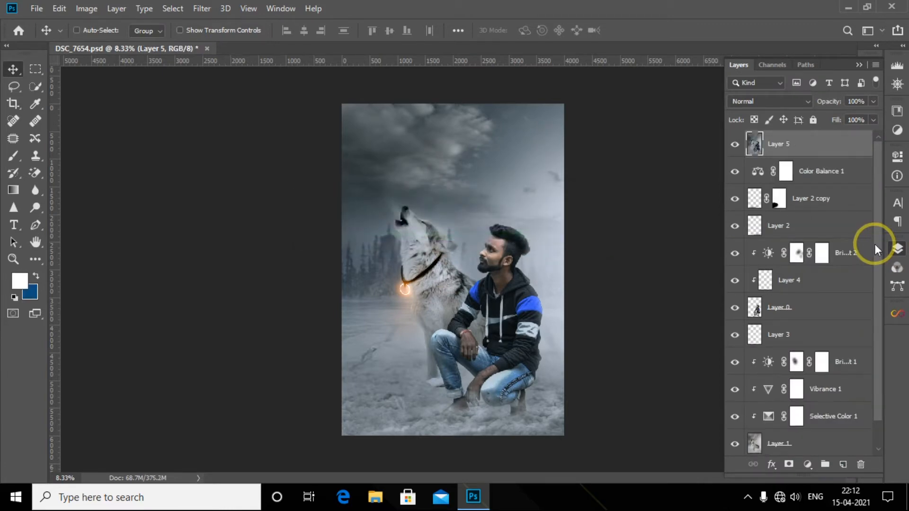
key("ctrl+j")
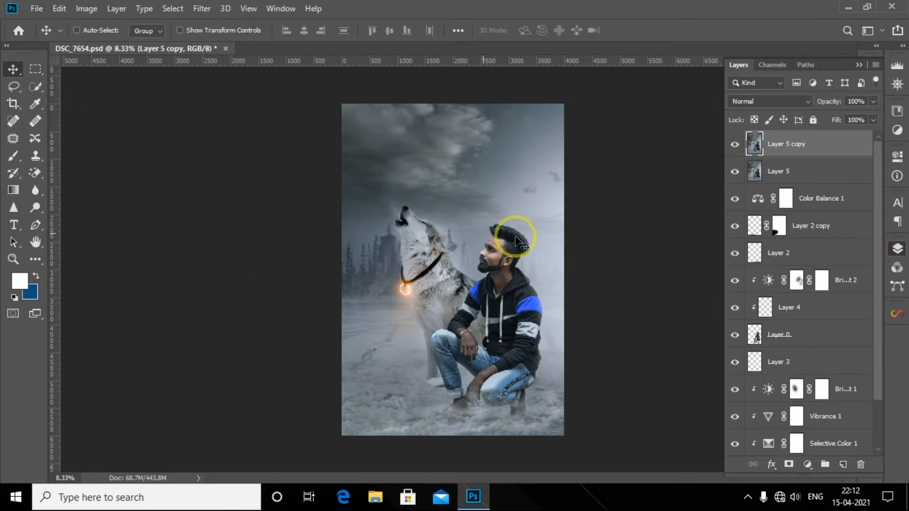
right_click(812, 163)
left_click(710, 182)
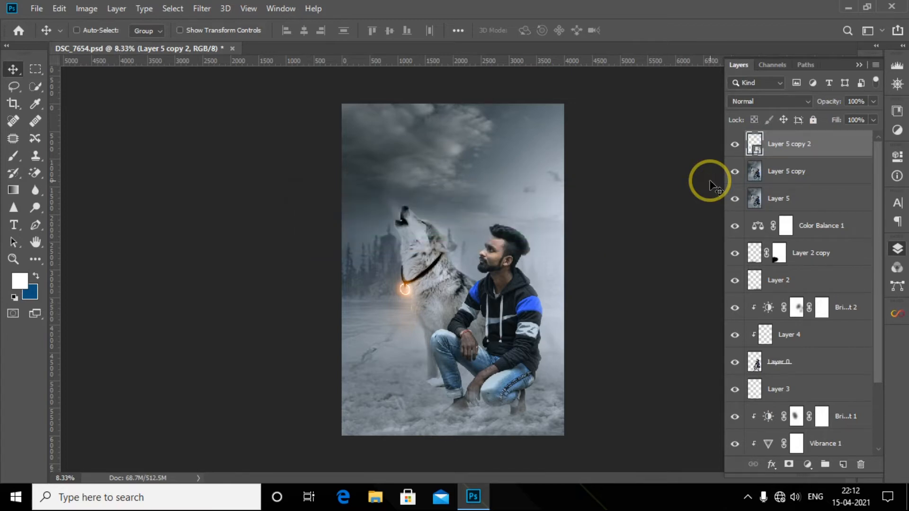
Duplicate the smart object, hide the upper copy, and apply a 16.6 px Gaussian Blur to Layer 5 copy 2.
key("ctrl+j")
left_click(735, 144)
left_click(782, 171)
left_click(202, 8)
mouse_move(227, 174)
left_click(393, 235)
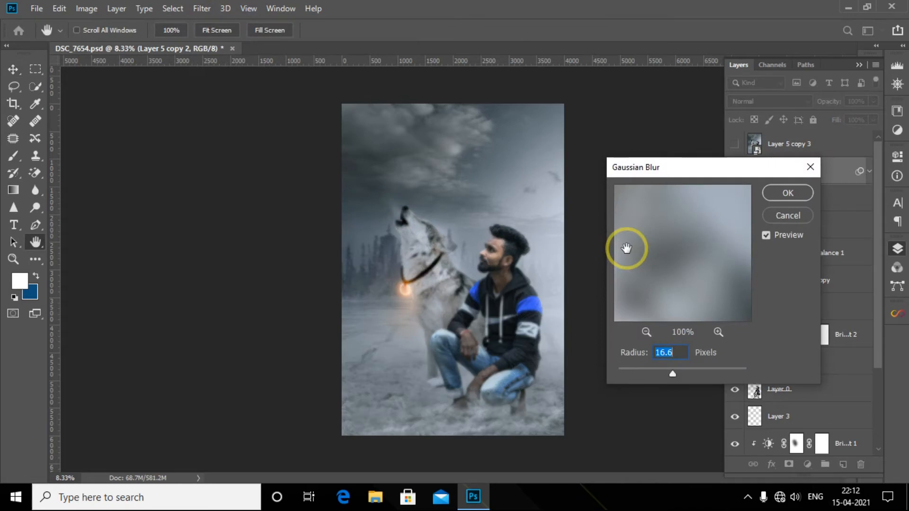
key("Return")
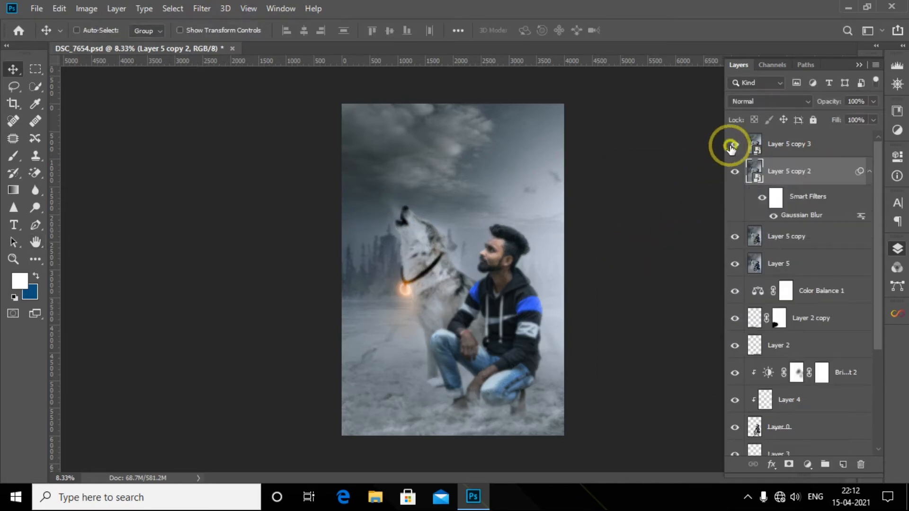
Show Layer 5 copy 3, apply a 2.0 px High Pass filter, and set its blend mode to Vivid Light.
left_click(735, 144)
left_click(786, 144)
left_click(202, 9)
left_click(379, 337)
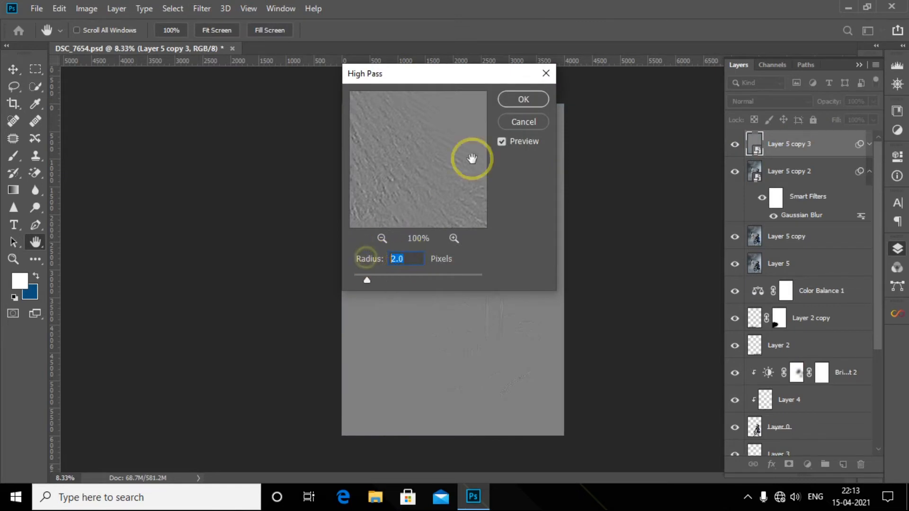
left_click(523, 99)
left_click(763, 101)
left_click(769, 292)
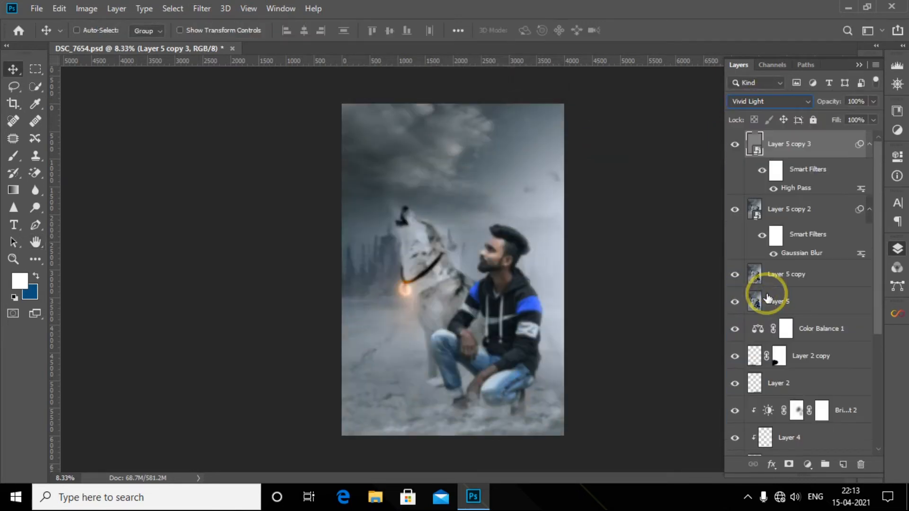
Group the two filtered smart objects as Skin and add an inverted black mask to the group.
left_click(799, 208, "shift")
left_click(825, 464)
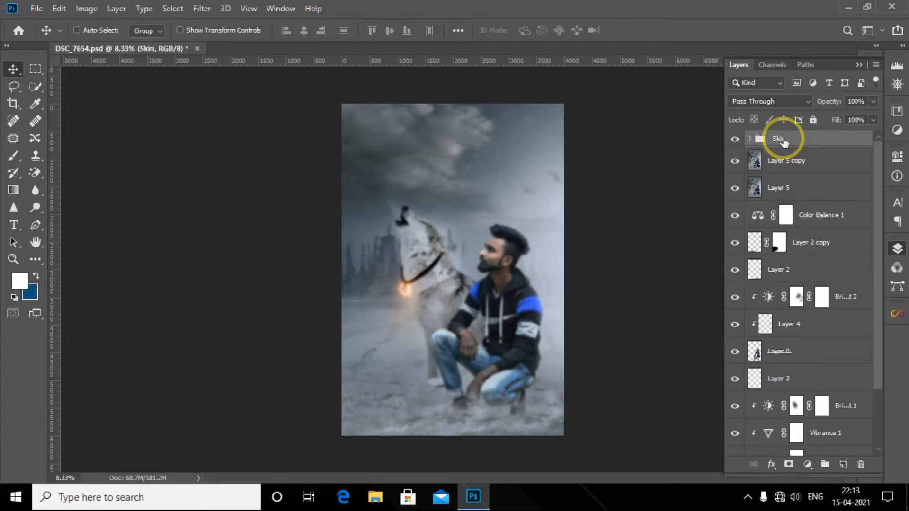
left_click(789, 465)
key("ctrl+i")
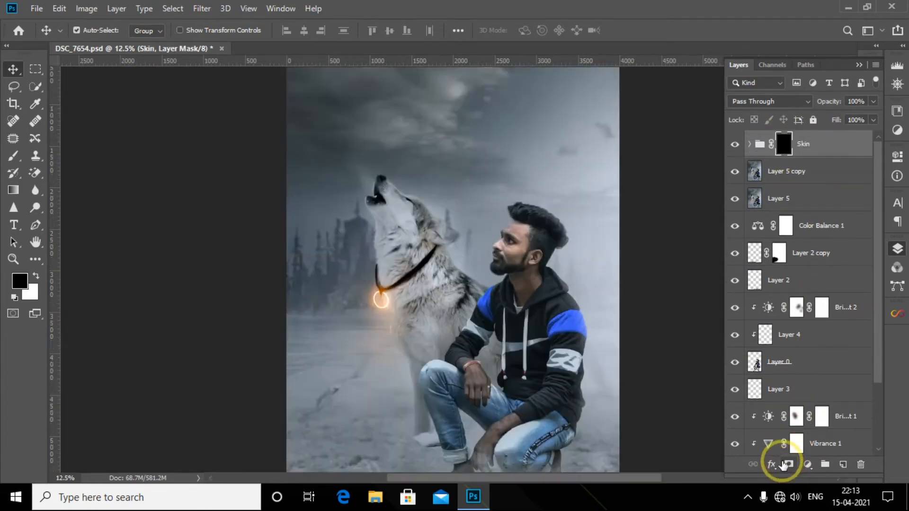
Paint white at 82% opacity on the Skin mask over the man's forehead, cheek and nose with a small soft brush.
key("ctrl+plus")
key("ctrl+plus")
key("ctrl+plus")
key("ctrl+plus")
key("ctrl+plus")
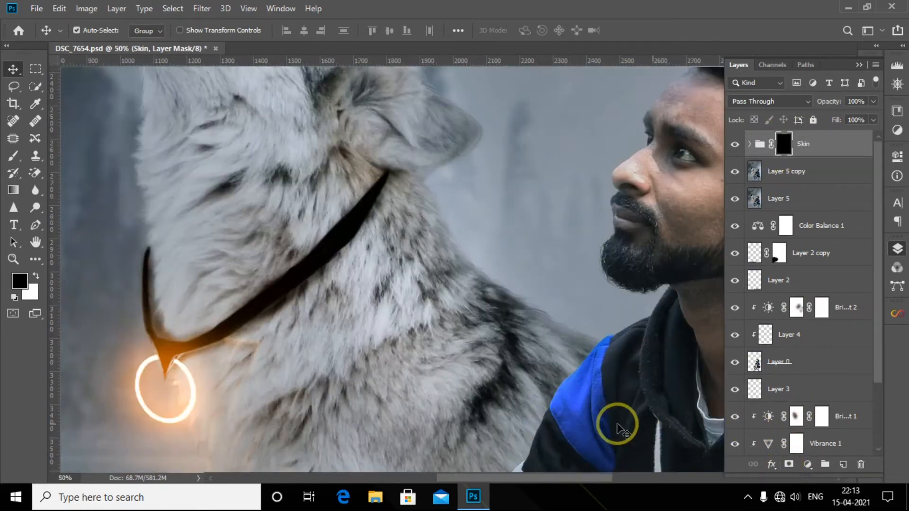
left_click_drag(530, 479, 584, 482)
key("ctrl+plus")
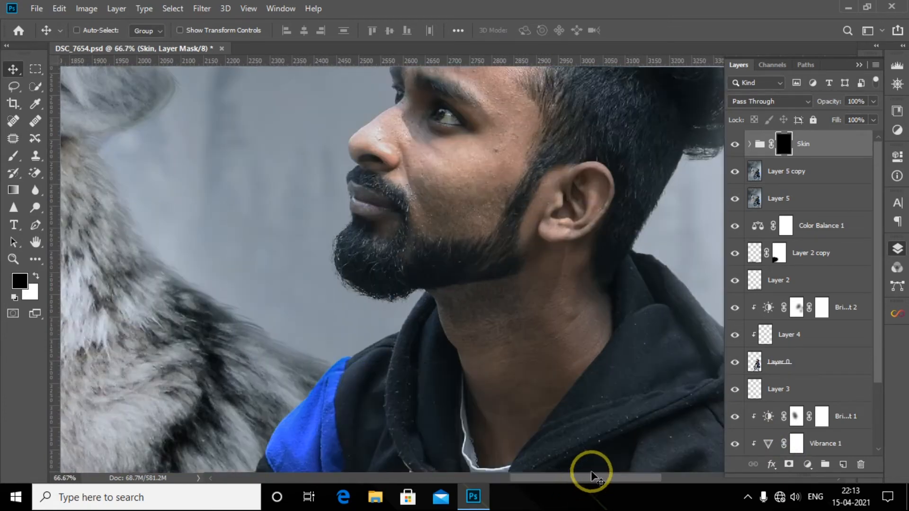
left_click(897, 247)
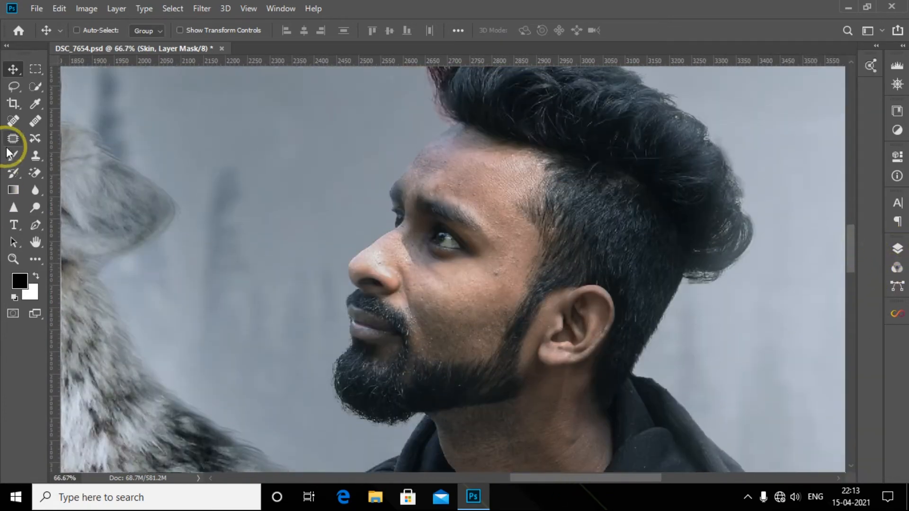
left_click(13, 155)
left_click(36, 275)
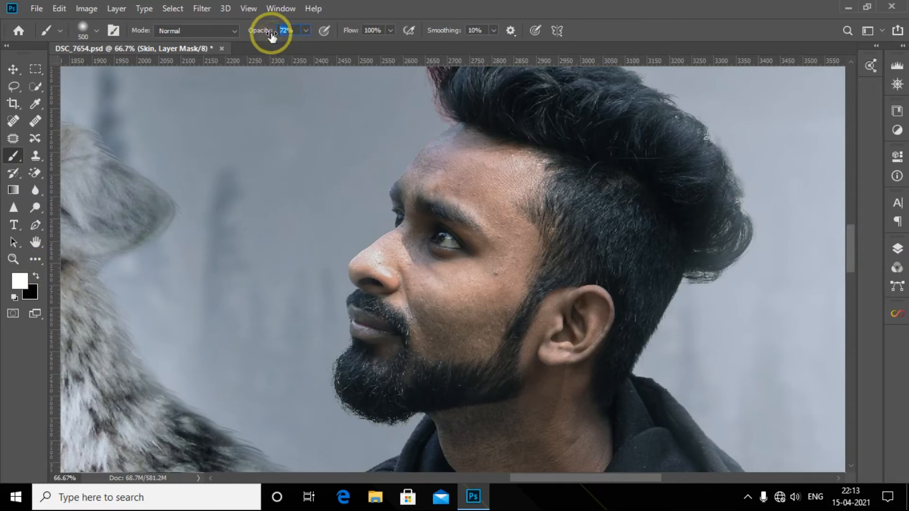
key("bracketleft")
key("bracketleft")
key("bracketleft")
key("bracketleft")
key("bracketleft")
key("bracketleft")
key("bracketleft")
key("bracketleft")
key("bracketleft")
key("bracketleft")
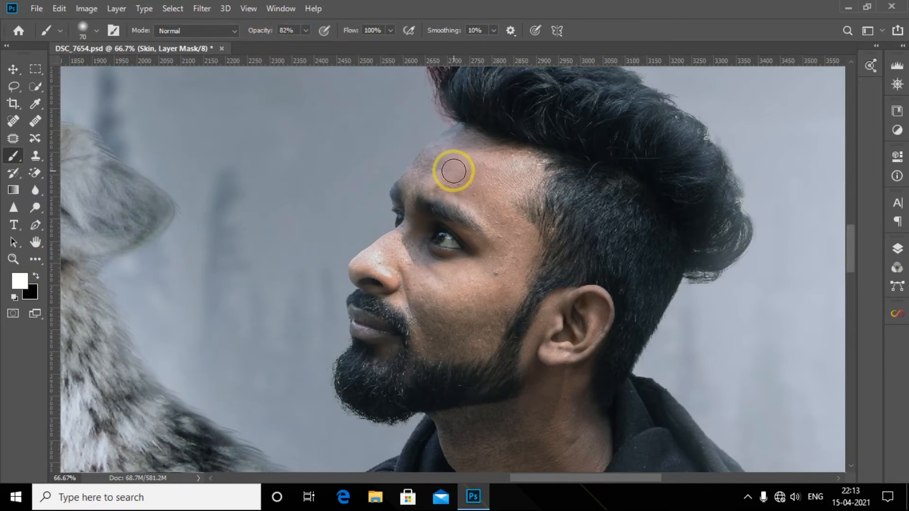
key("bracketright")
mouse_move(454, 171)
left_mouse_down()
mouse_move(479, 190)
mouse_move(463, 152)
mouse_move(505, 160)
mouse_move(437, 170)
mouse_move(441, 151)
mouse_move(498, 214)
mouse_move(515, 254)
mouse_move(476, 289)
mouse_move(490, 312)
mouse_move(464, 347)
mouse_move(426, 332)
mouse_move(431, 296)
mouse_move(456, 284)
mouse_move(477, 334)
mouse_move(498, 308)
left_mouse_up()
key("bracketleft")
mouse_move(387, 246)
left_mouse_down()
mouse_move(412, 228)
mouse_move(415, 274)
left_mouse_up()
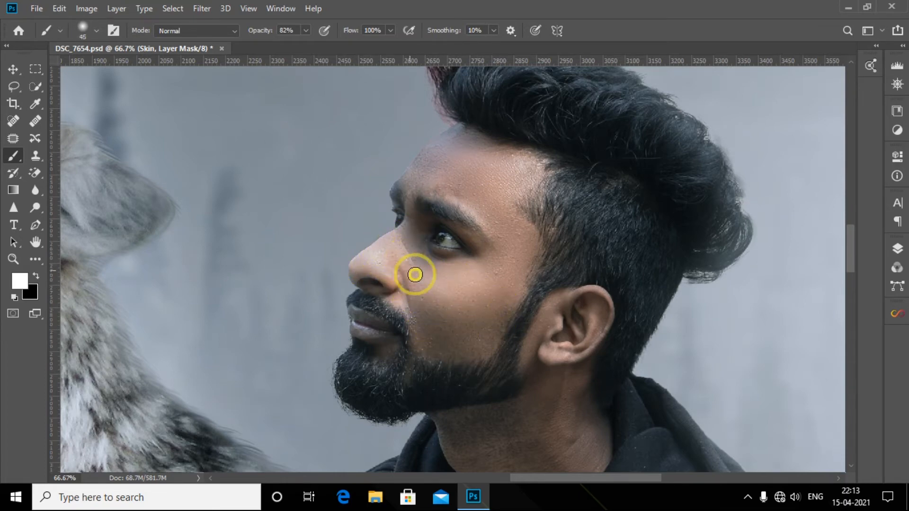
Extend the white painting on the Skin mask down over the man's neck, varying the brush size.
key("bracketright")
left_click_drag(851, 251, 851, 280)
scroll(547, 143, "up", 1)
mouse_move(529, 151)
left_mouse_down()
mouse_move(545, 170)
mouse_move(573, 170)
mouse_move(560, 264)
mouse_move(501, 341)
mouse_move(504, 300)
mouse_move(503, 331)
mouse_move(479, 260)
mouse_move(538, 260)
left_mouse_up()
key("bracketright")
key("bracketright")
key("bracketright")
key("bracketleft")
left_click_drag(628, 266, 709, 278)
Paint white on the Skin mask over the man's hands and fingers with a 70 to 80 px brush.
left_click_drag(853, 269, 847, 315)
key("bracketright")
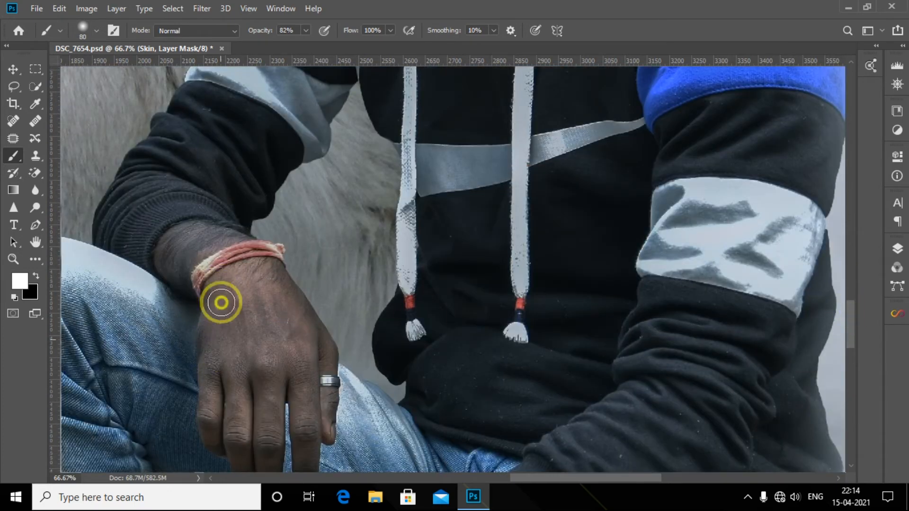
mouse_move(303, 365)
left_mouse_down()
mouse_move(268, 438)
mouse_move(239, 433)
left_mouse_up()
key("bracketleft")
key("bracketleft")
left_click_drag(330, 400, 337, 427)
left_click_drag(851, 314, 848, 349)
key("bracketright")
left_click_drag(357, 335, 323, 409)
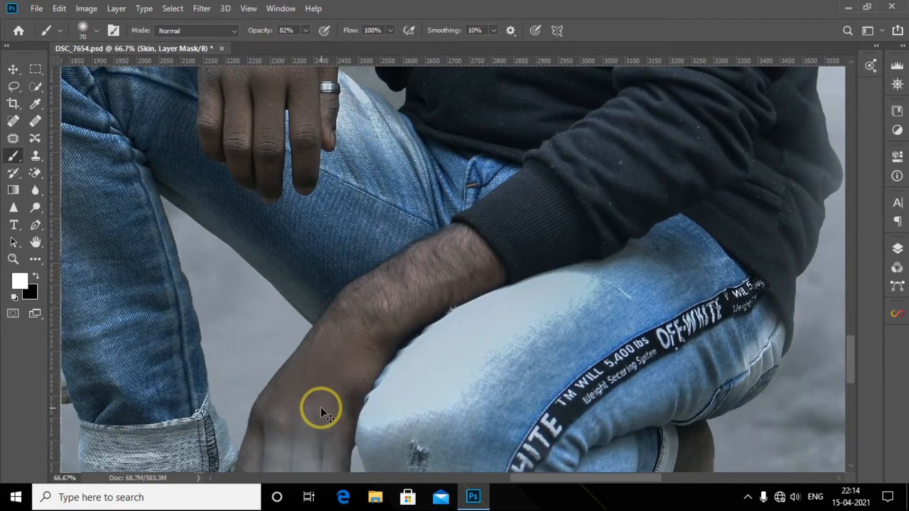
Stamp all visible layers into a new layer above the Skin group and duplicate it.
key("ctrl+minus")
key("ctrl+minus")
left_click(896, 249)
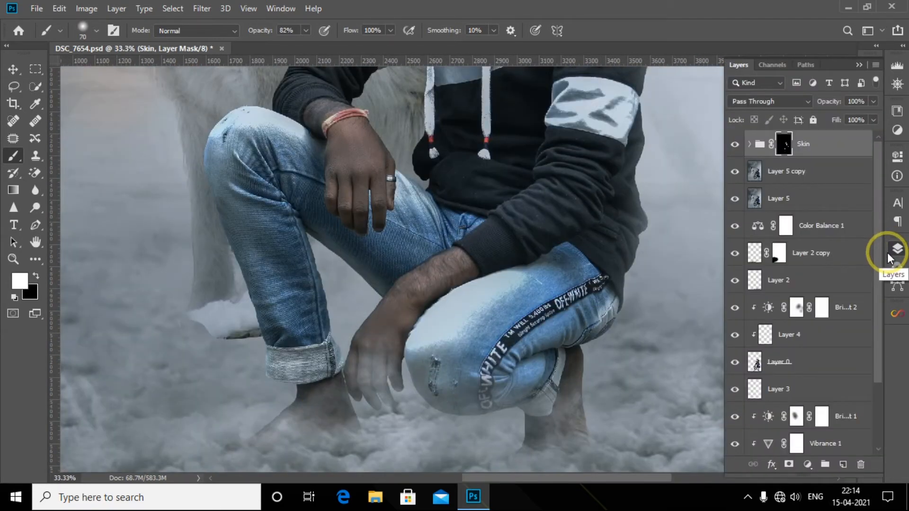
key("ctrl+alt+shift+e")
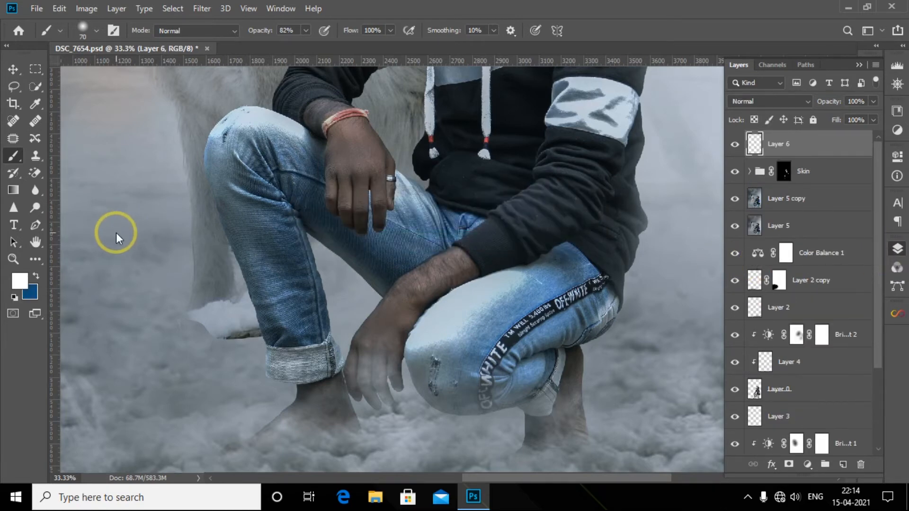
key("ctrl+j")
Dodge the man's knees and hands on Layer 6 copy at 35% exposure, reducing the brush to 175 px.
left_click(36, 208)
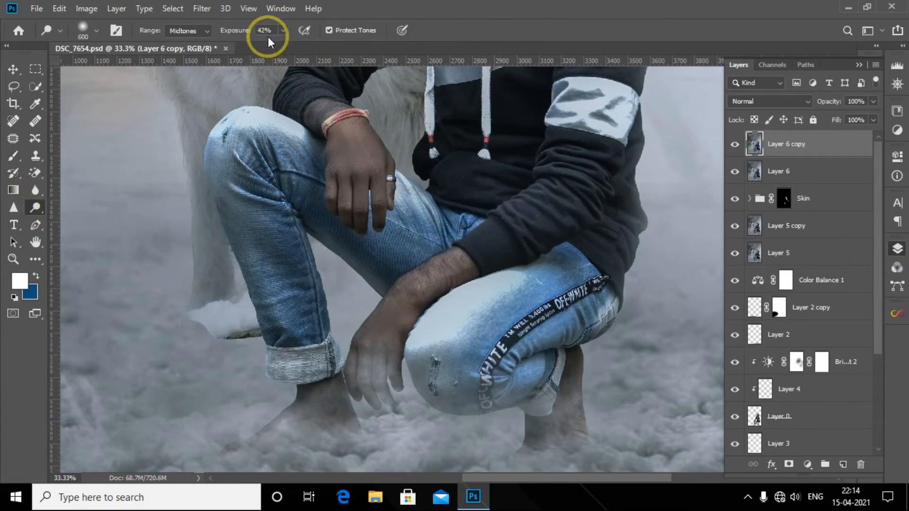
left_click_drag(266, 30, 239, 34)
key("bracketleft")
key("bracketleft")
key("bracketleft")
key("bracketleft")
key("bracketleft")
left_click_drag(510, 284, 424, 349)
key("bracketleft")
mouse_move(342, 131)
left_mouse_down()
mouse_move(357, 135)
mouse_move(368, 215)
left_mouse_up()
left_click_drag(437, 275, 349, 368)
left_click_drag(240, 117, 288, 122)
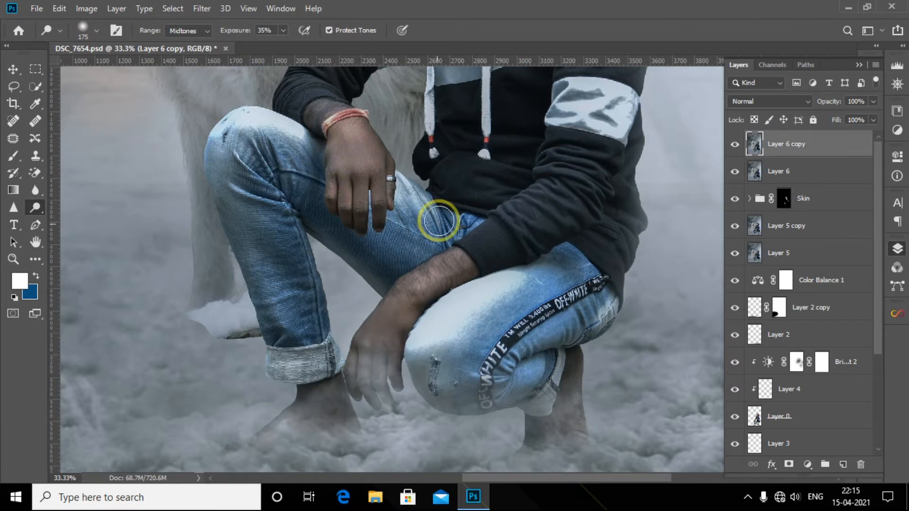
left_click(904, 250)
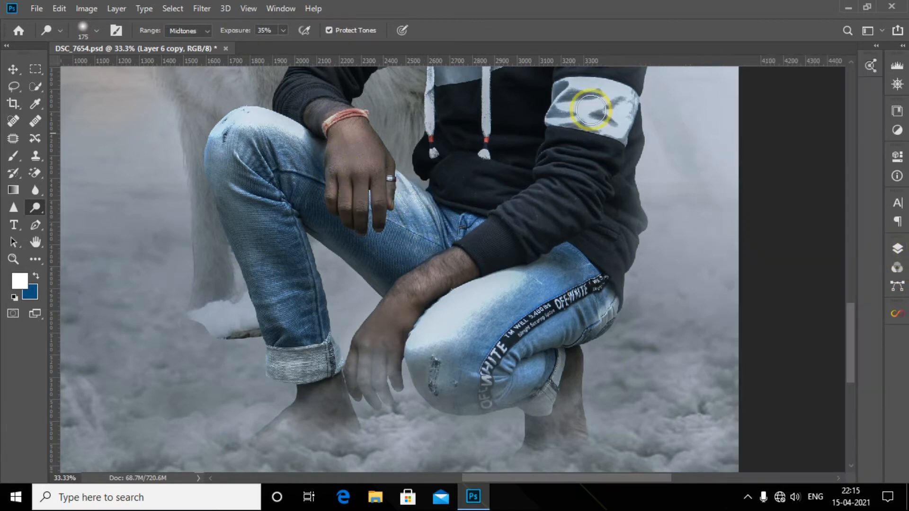
Dodge the man's face, neck, hair and hoodie sleeves with the 175 px brush at 35% exposure on midtones.
scroll(851, 268, "up", 7)
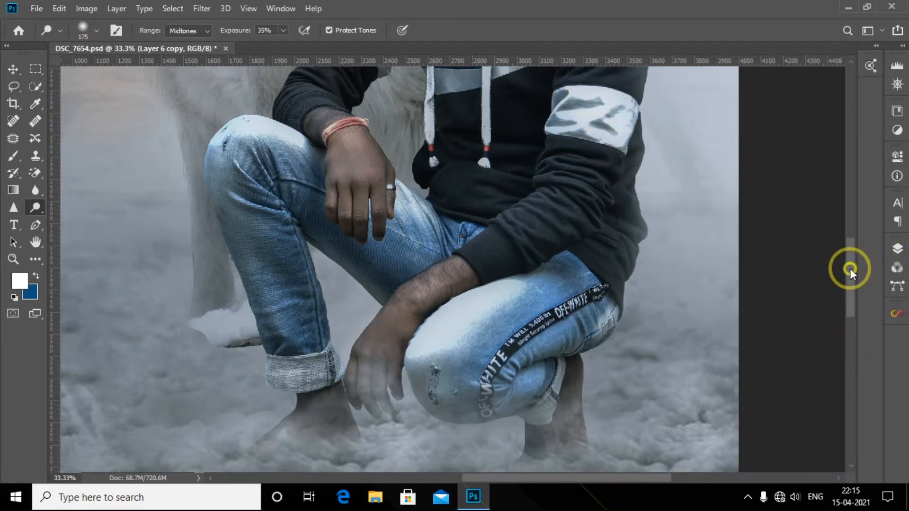
left_click_drag(509, 207, 515, 238)
left_click_drag(528, 146, 505, 182)
left_click_drag(466, 90, 455, 84)
mouse_move(479, 153)
left_mouse_down()
mouse_move(434, 154)
mouse_move(475, 160)
left_mouse_up()
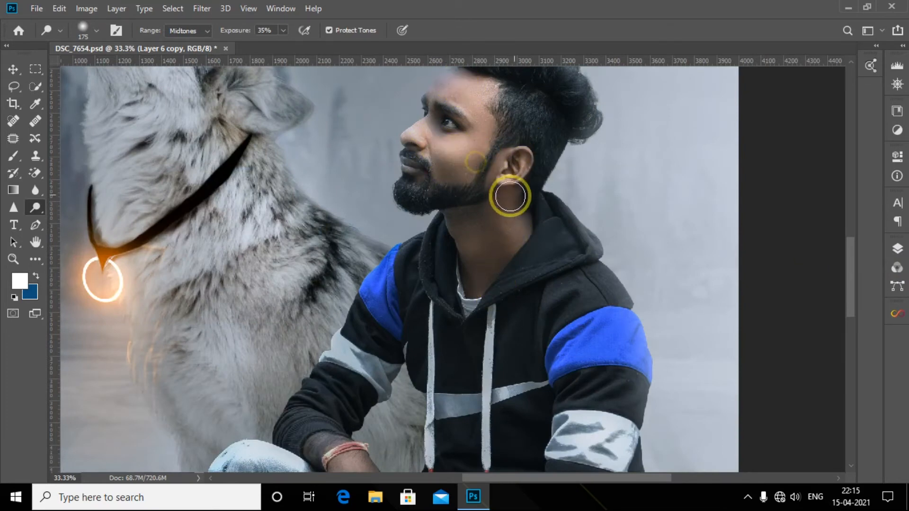
left_click_drag(578, 96, 587, 131)
mouse_move(587, 248)
left_mouse_down()
mouse_move(638, 344)
mouse_move(647, 432)
left_mouse_up()
left_click_drag(346, 350, 376, 388)
scroll(379, 388, "down", 4)
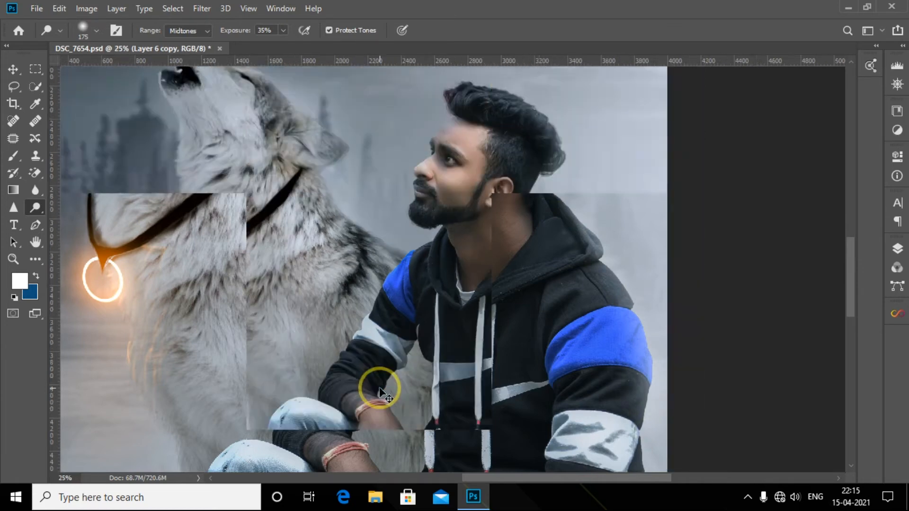
Flatten the composite into a single background layer.
left_click(11, 69)
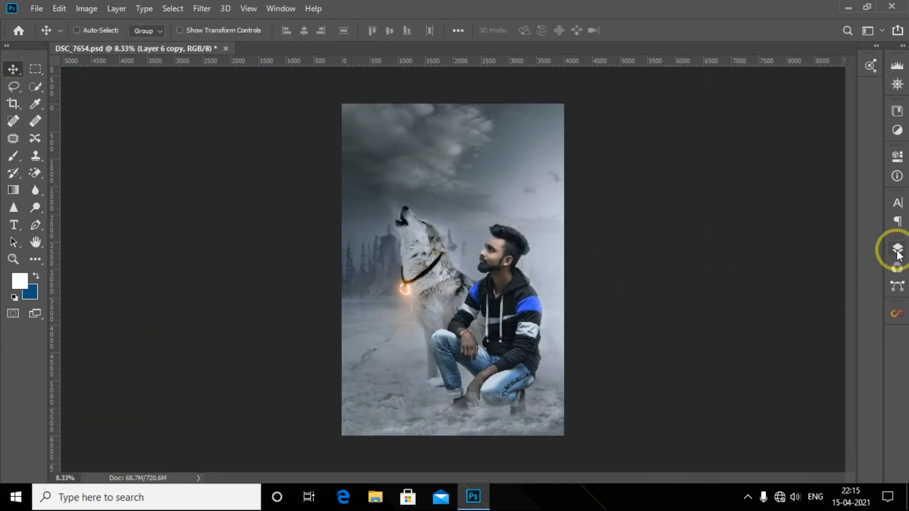
left_click(893, 250)
right_click(832, 142)
left_click(688, 408)
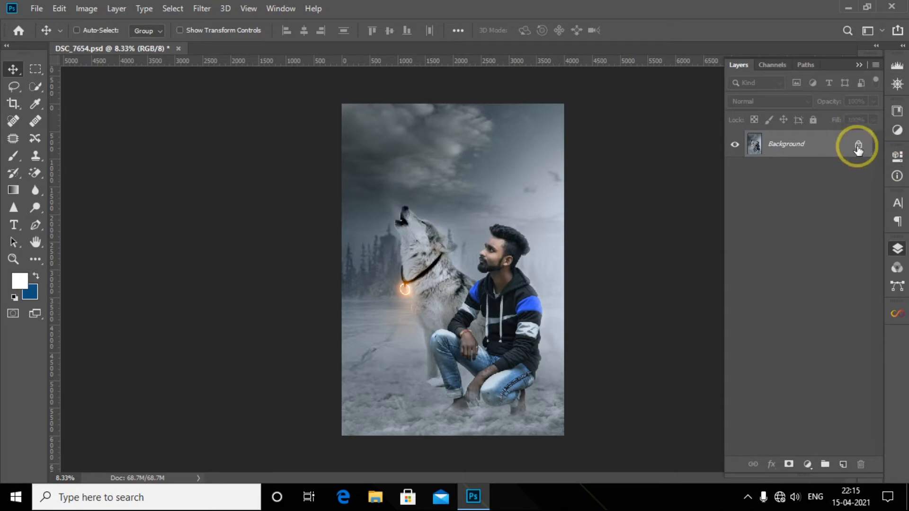
Unlock the Background layer and duplicate it twice.
left_click(858, 147)
key("ctrl+j")
key("ctrl+j")
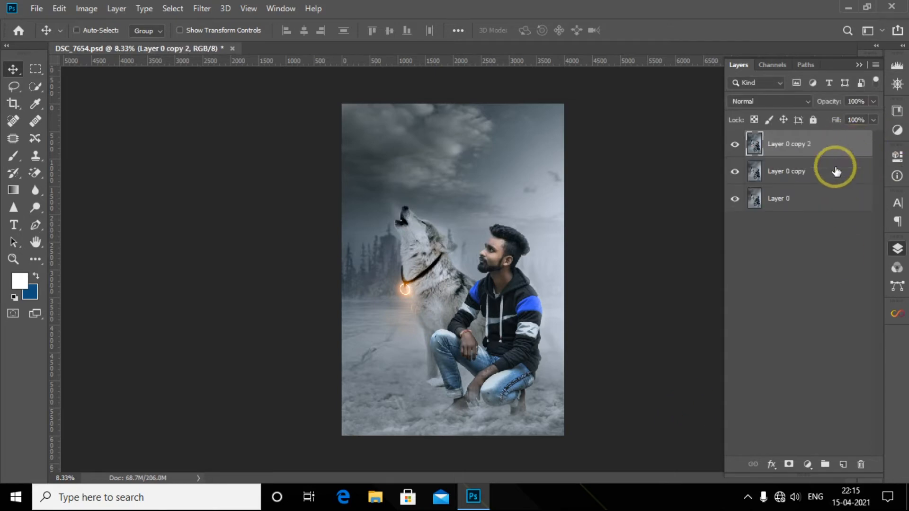
Add a Curves adjustment layer above the copies, placing a shadow point and slightly lowering a highlight point on the RGB curve.
left_click(807, 465)
left_click(836, 347)
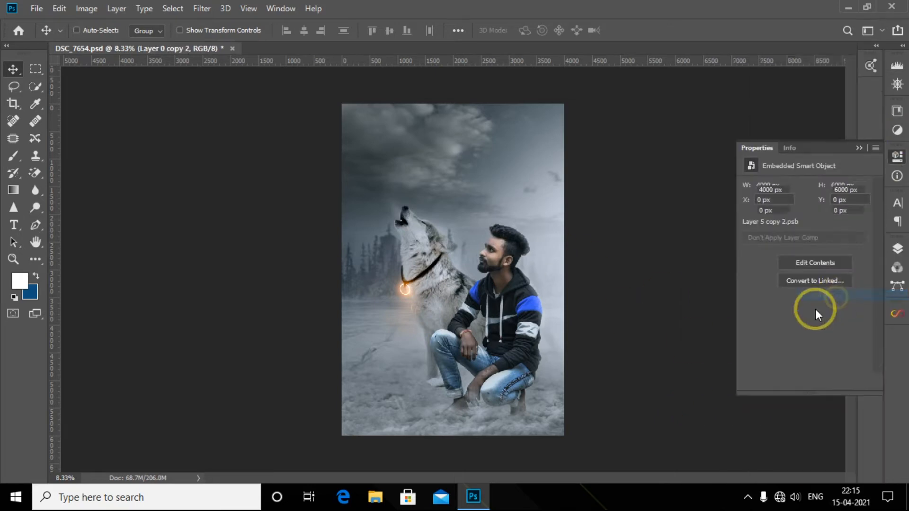
left_click_drag(798, 284, 798, 283)
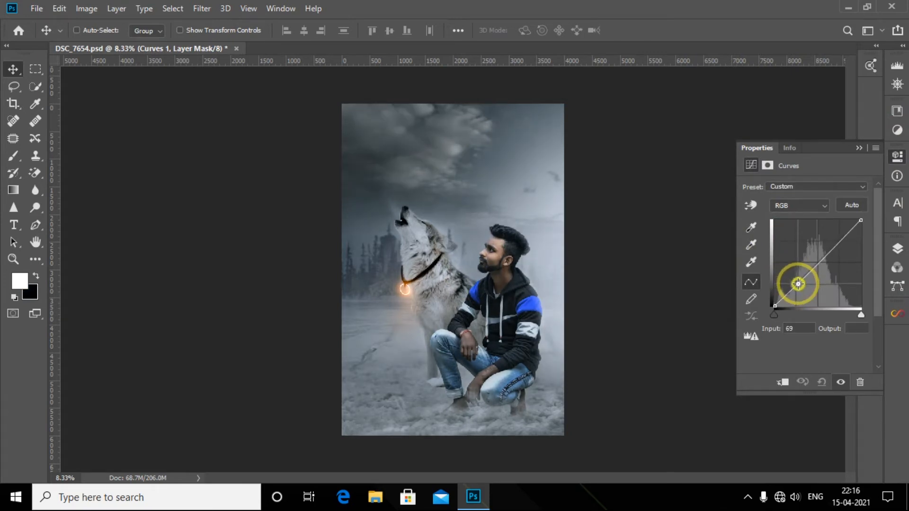
left_click(839, 239)
left_click_drag(839, 239, 843, 242)
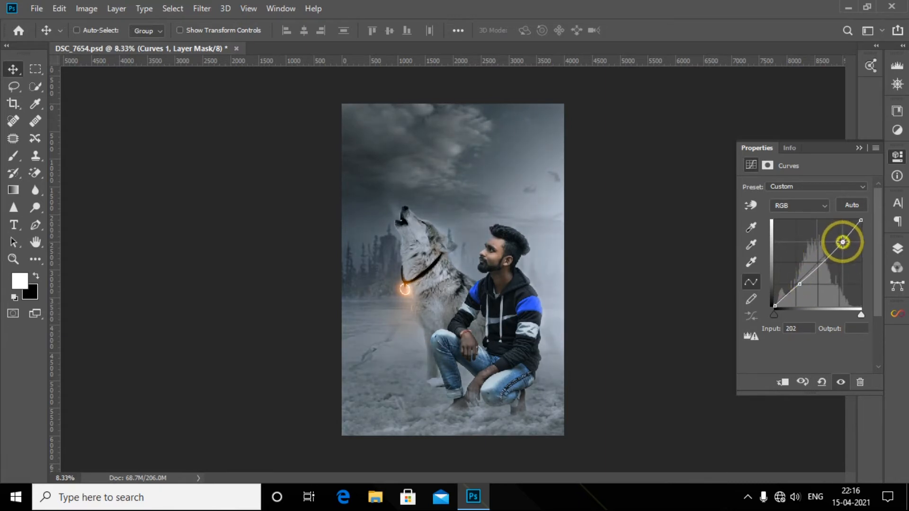
left_click_drag(799, 286, 800, 284)
left_click(839, 242)
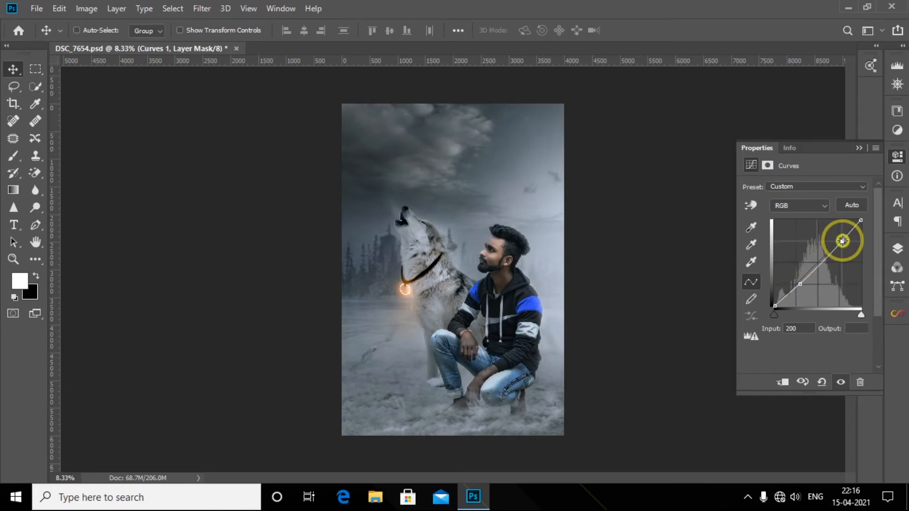
Place a shadow point and a highlight point on the Red channel curve, fine-tuning the red tint.
left_click(812, 206)
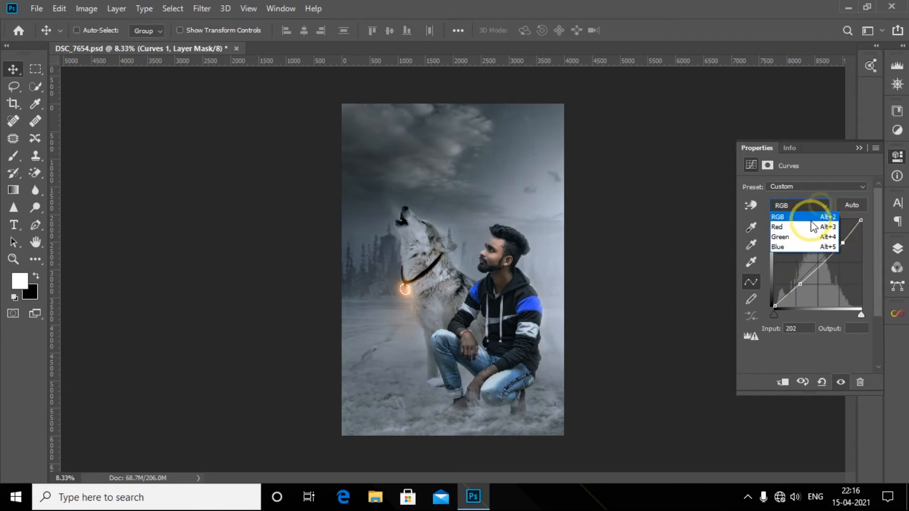
left_click(786, 220)
left_click_drag(797, 284, 800, 285)
left_click(841, 246)
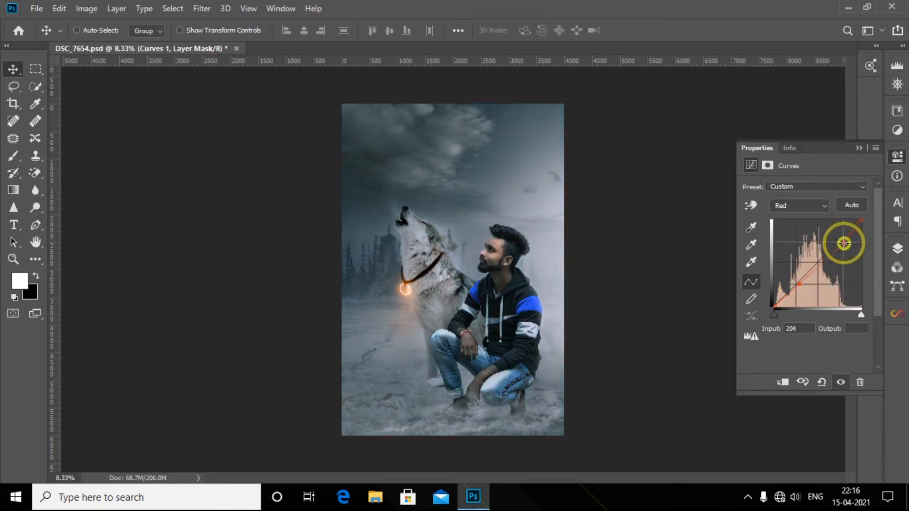
left_click_drag(842, 242, 845, 245)
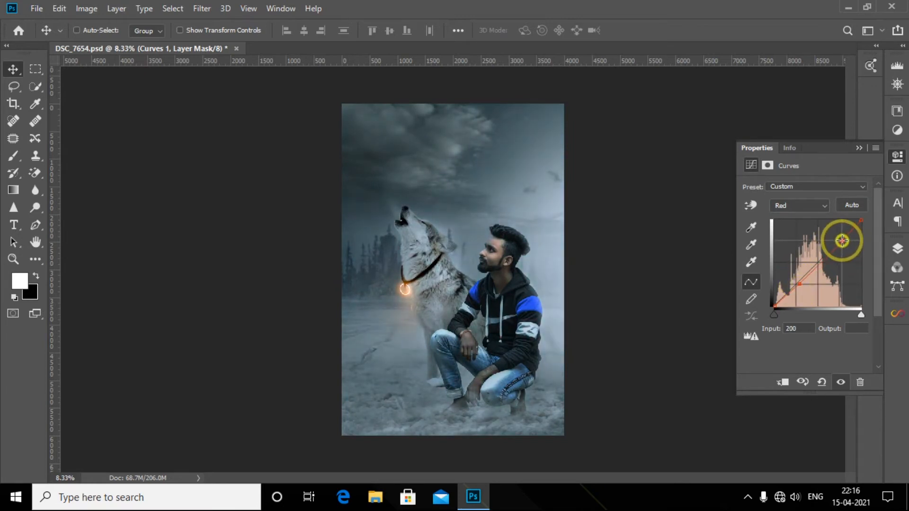
left_click(799, 285)
Place a shadow point and a highlight point on the Green channel curve.
left_click(808, 207)
left_click(800, 216)
left_click(794, 284)
left_click(843, 245)
left_click_drag(840, 238, 841, 240)
Pull the Blue curve's black point inward and its white point to an input of about 241.
left_click(803, 246)
left_click(780, 306)
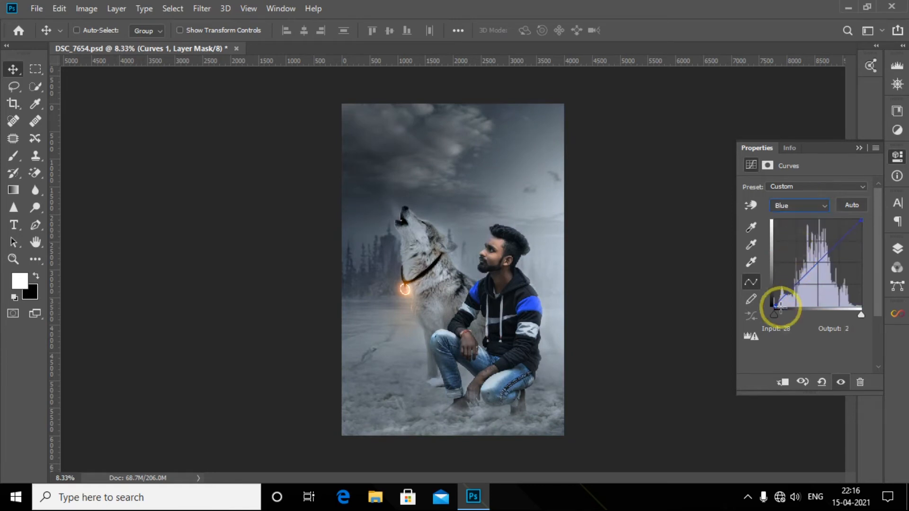
left_click_drag(796, 283, 777, 308)
left_click(864, 220)
left_click_drag(862, 225, 853, 216)
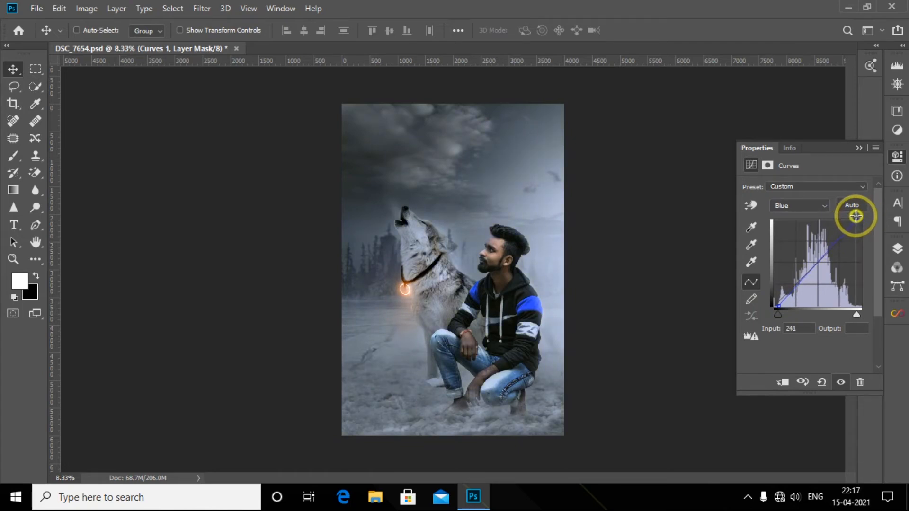
left_click_drag(777, 306, 781, 309)
Check the Green channel curve and compare the image with and without the Curves 1 adjustment.
left_click(808, 206)
left_click(802, 243)
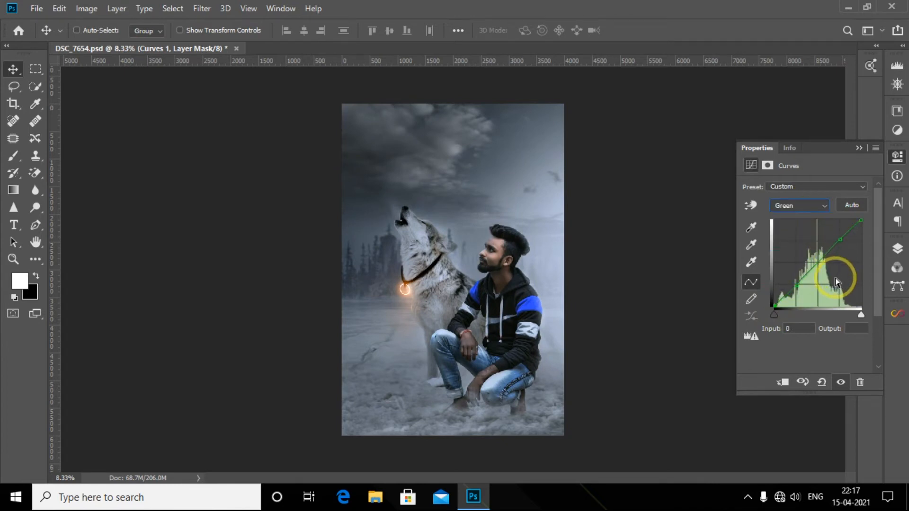
left_click(859, 148)
left_click(897, 249)
left_click(735, 144)
left_click(735, 144)
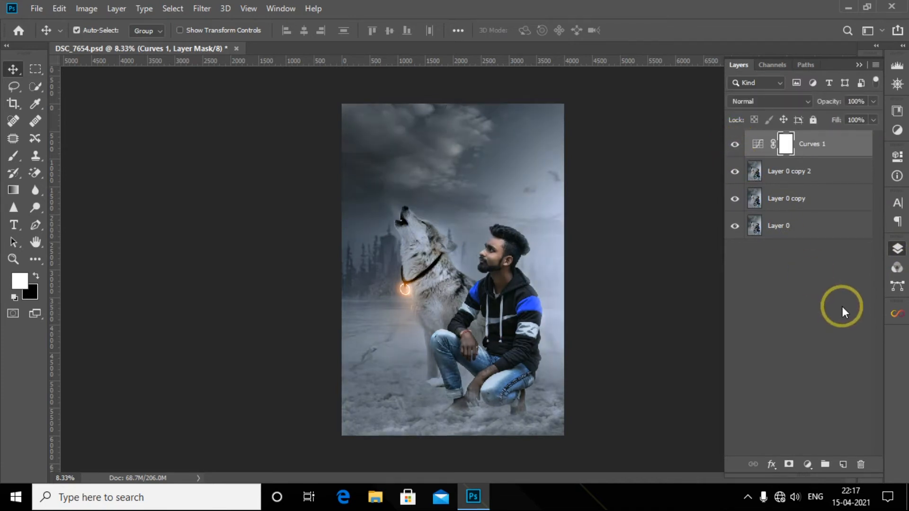
Stamp all visible layers into a new layer above Curves 1 and duplicate it.
key("ctrl+shift+alt+n")
key("ctrl+j")
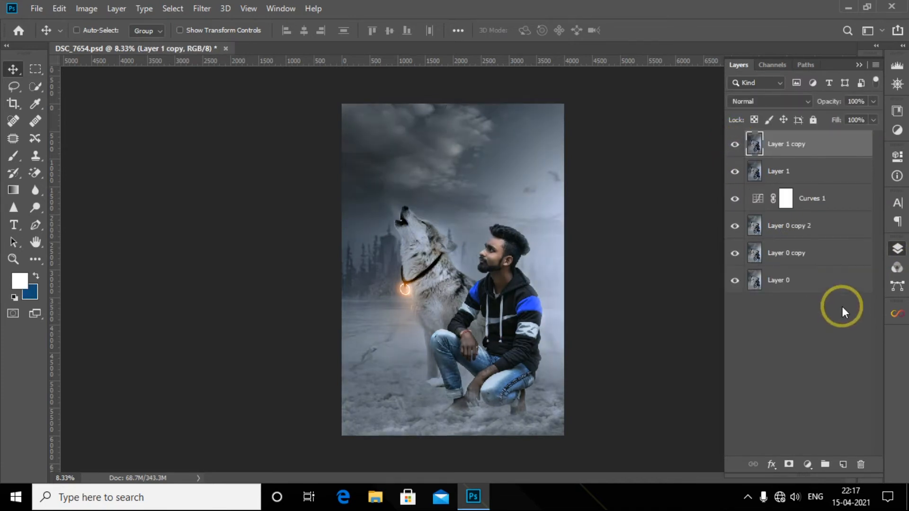
Open the duplicate in the Camera Raw filter with a side-by-side before/after view and show the profile browser.
key("ctrl+shift+a")
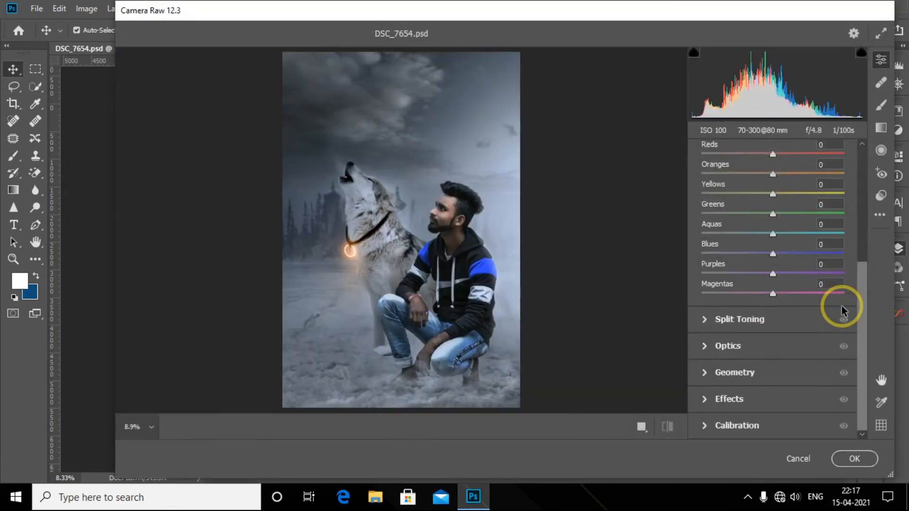
left_click(642, 429)
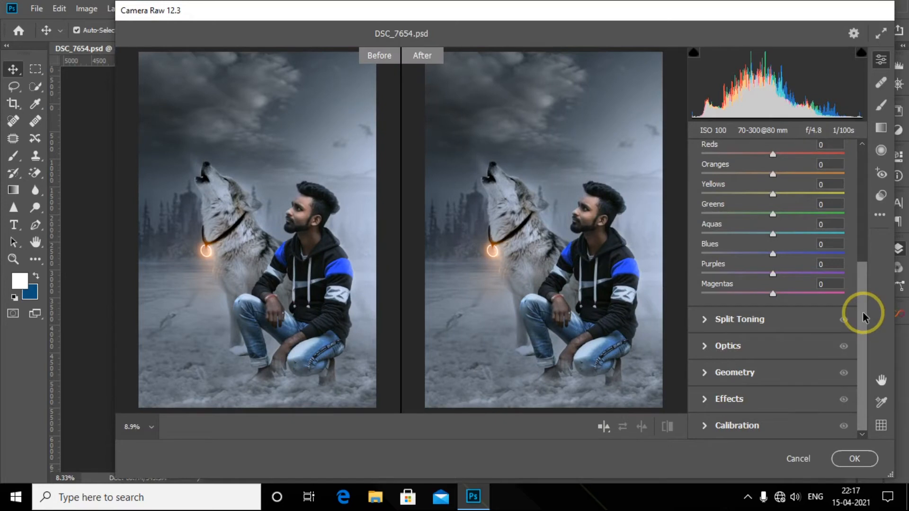
scroll(758, 237, "up", 10)
left_click(707, 286)
left_click(841, 180)
Preview the Artistic, Modern and Vintage profiles on the image.
left_click(697, 212)
left_click(697, 265)
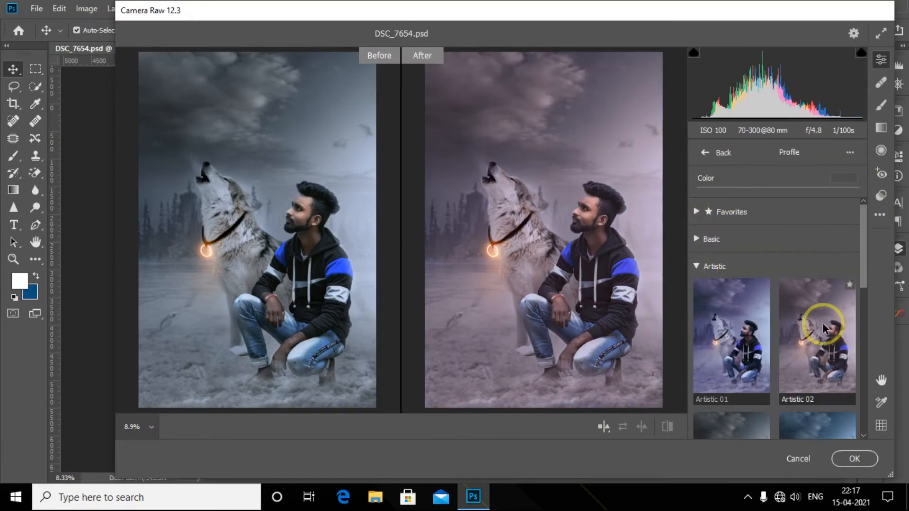
left_click_drag(863, 247, 862, 310)
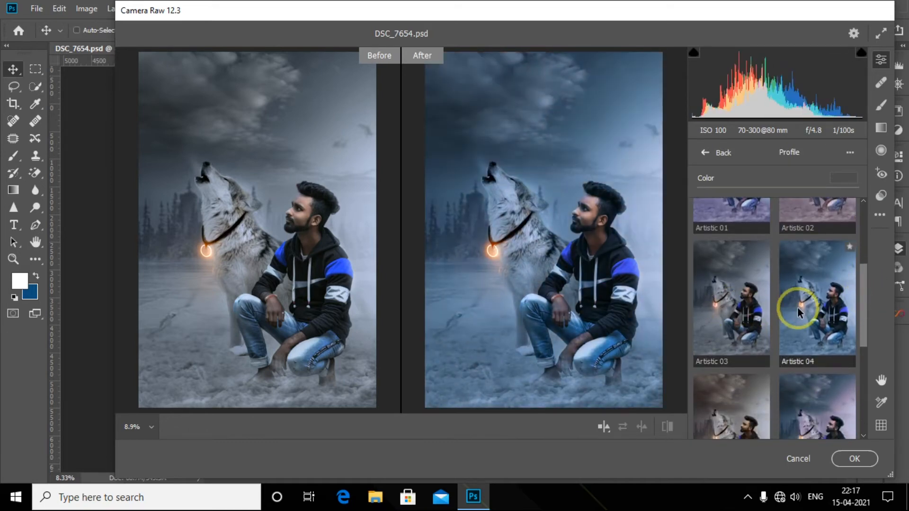
left_click_drag(863, 325, 865, 242)
left_click(700, 266)
left_click(701, 298)
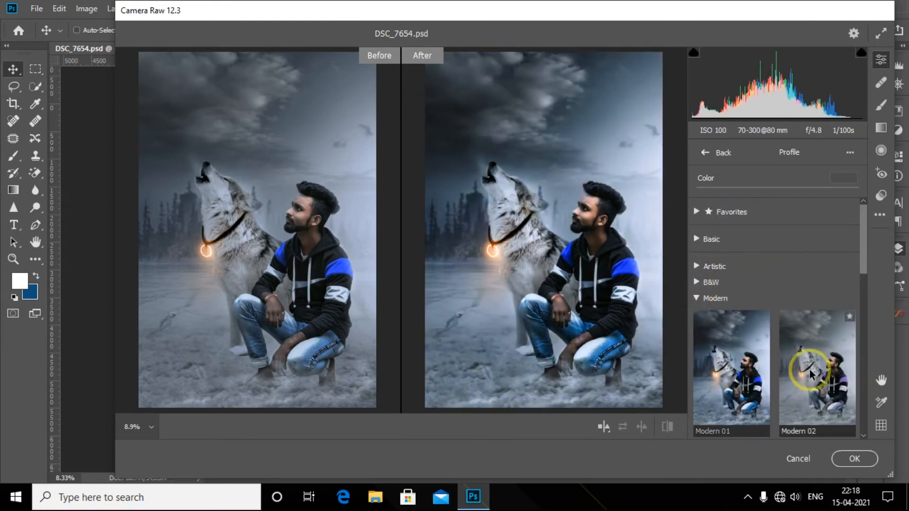
left_click_drag(868, 301, 864, 319)
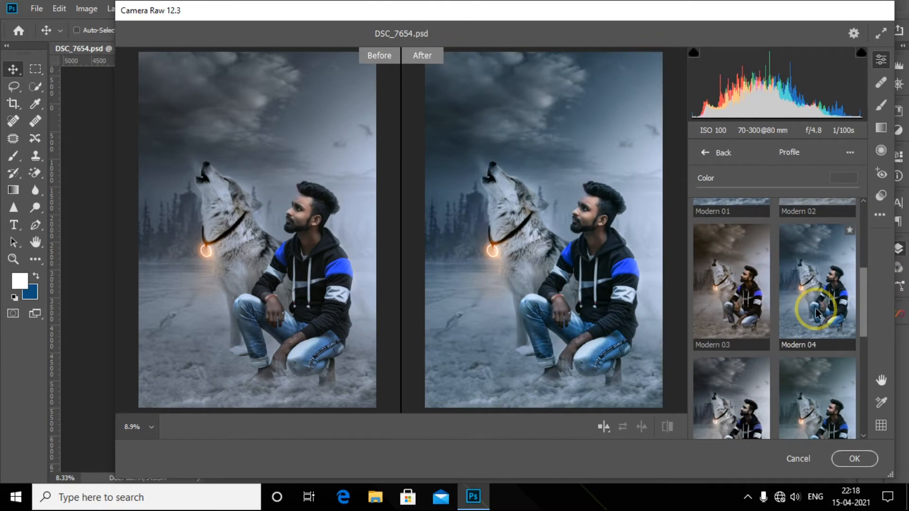
left_click_drag(864, 312, 738, 246)
left_click(694, 217)
left_click(697, 315)
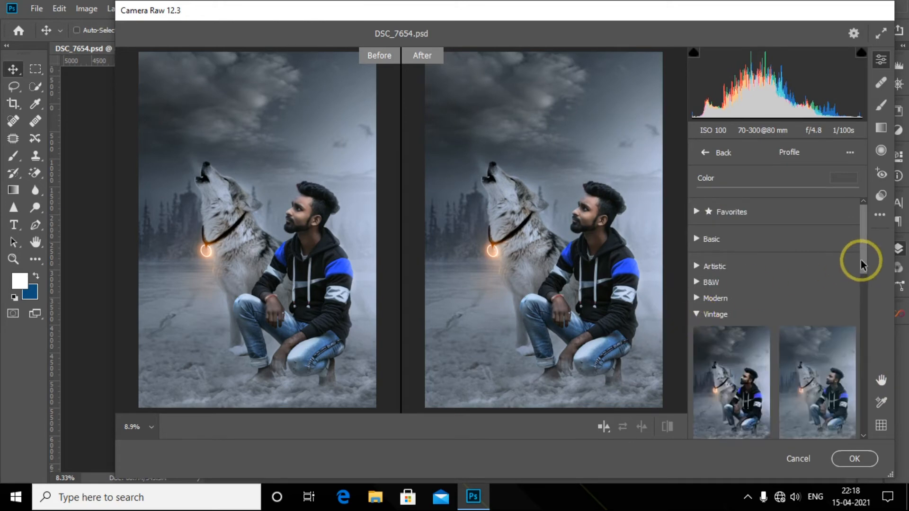
left_click_drag(861, 260, 862, 294)
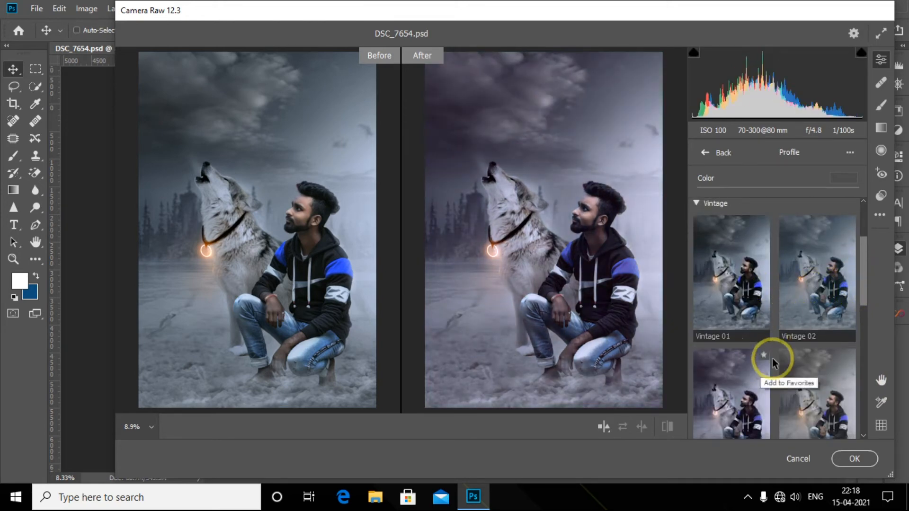
mouse_move(863, 304)
left_mouse_down()
mouse_move(864, 376)
mouse_move(866, 243)
mouse_move(863, 292)
left_mouse_up()
Apply the Modern 04 profile with an amount of 70.
left_click(696, 266)
left_click(696, 296)
left_click(822, 326)
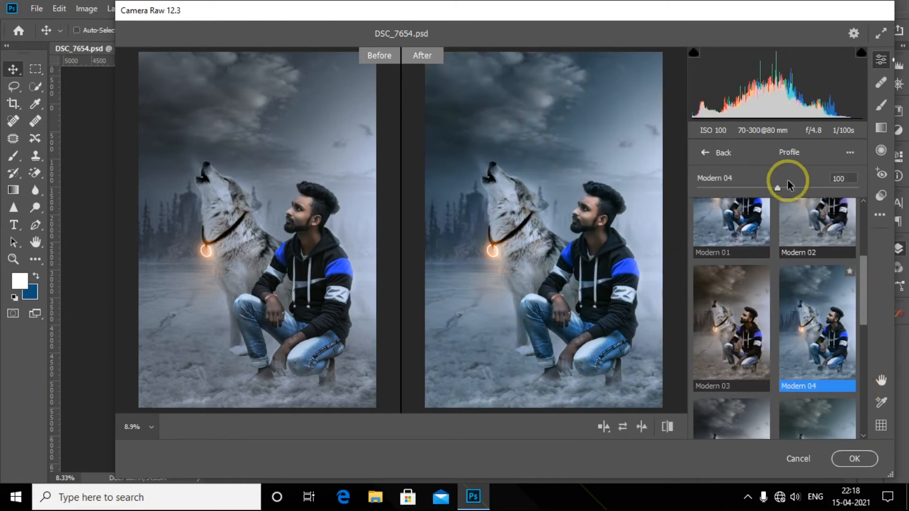
left_click_drag(777, 189, 751, 189)
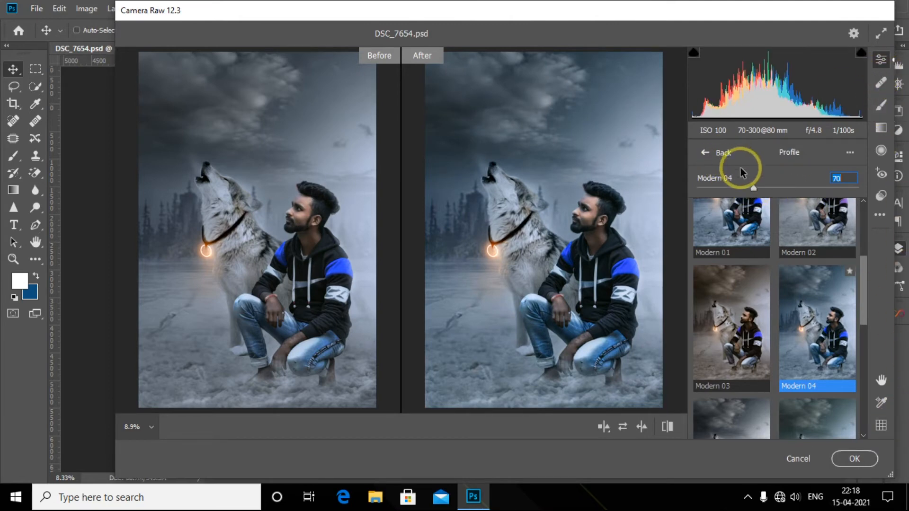
left_click(708, 153)
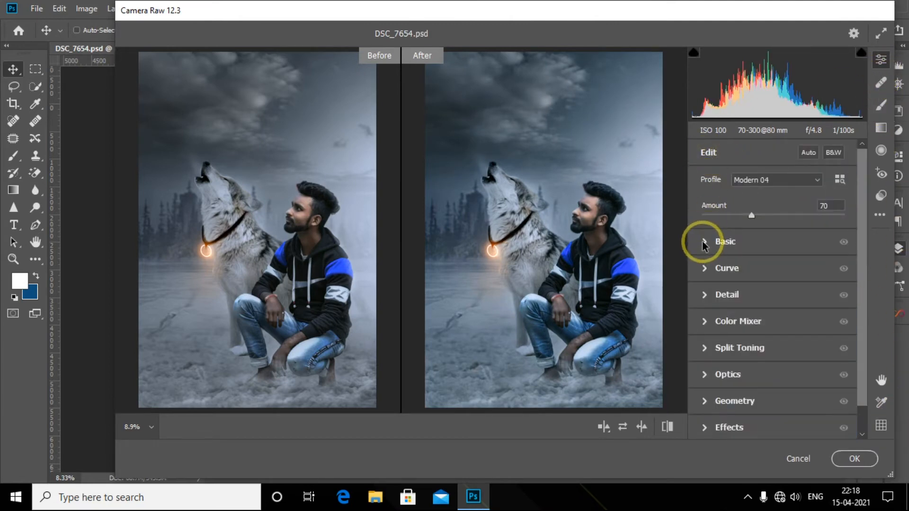
Add a large radial filter around the wolf and man, lowering its exposure and shifting its temperature toward blue.
left_click(881, 150)
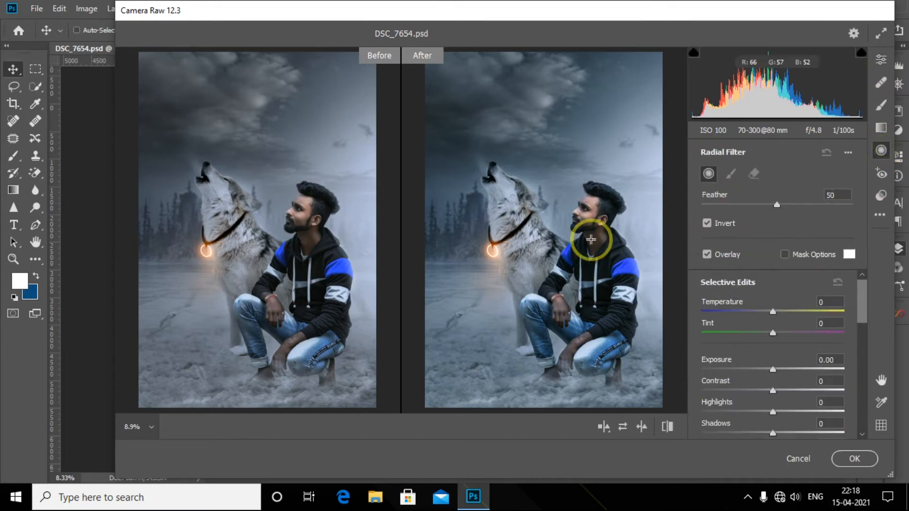
left_click_drag(545, 218, 655, 375)
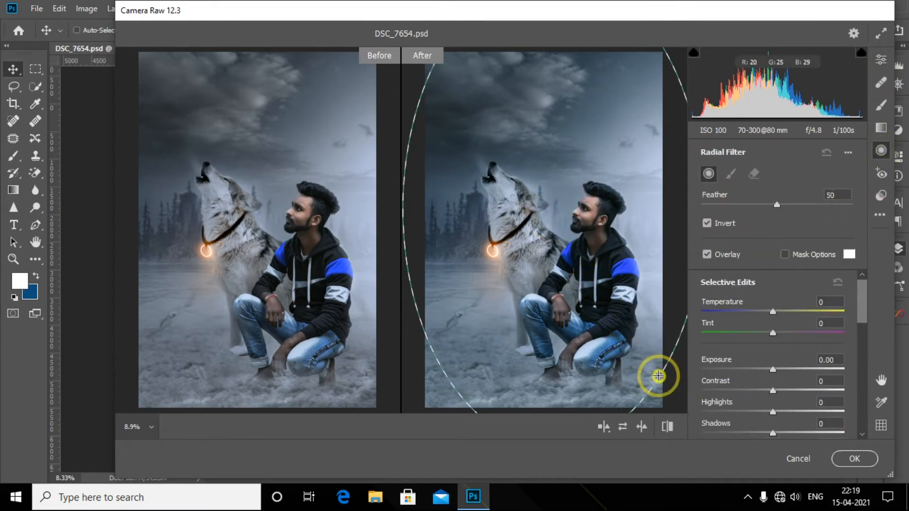
left_click(737, 369)
left_click_drag(737, 370, 742, 369)
left_click_drag(773, 312, 730, 337)
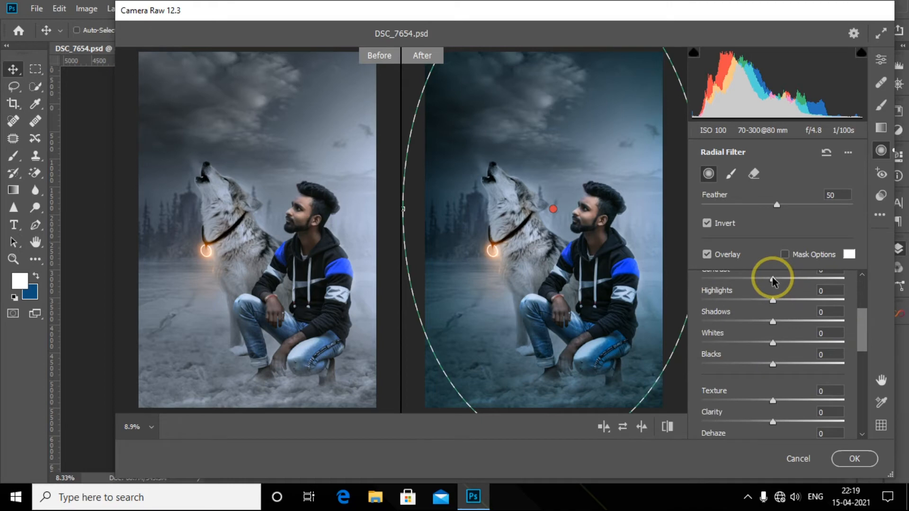
scroll(774, 336, "up", 1)
scroll(774, 336, "down", 5)
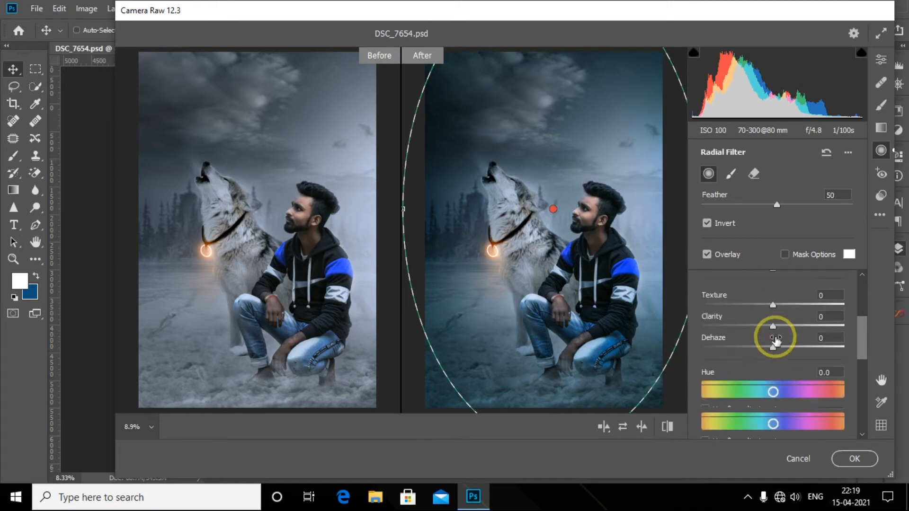
Set the detail adjustments to sharpening 26, noise reduction 14 and color noise reduction 12.
left_click(881, 60)
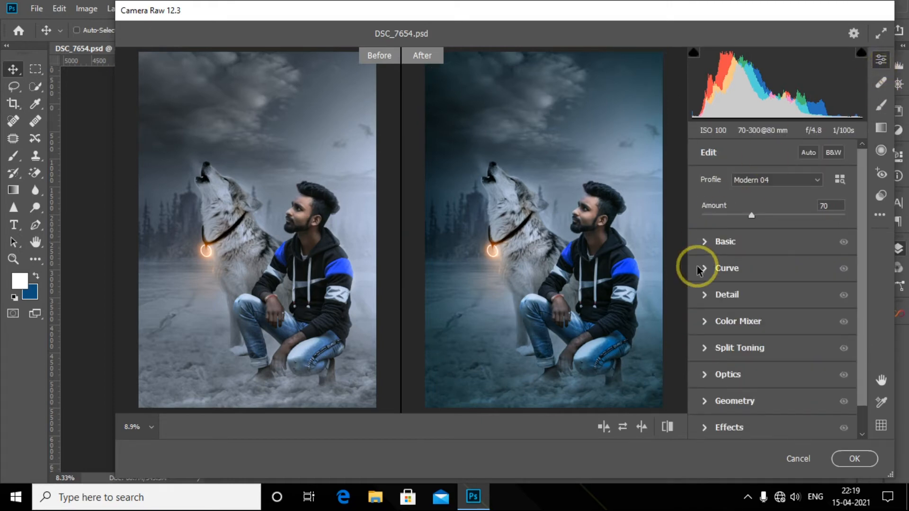
left_click(704, 295)
left_click_drag(729, 192, 721, 191)
left_click(722, 281)
left_click_drag(709, 337, 718, 347)
left_click(726, 190)
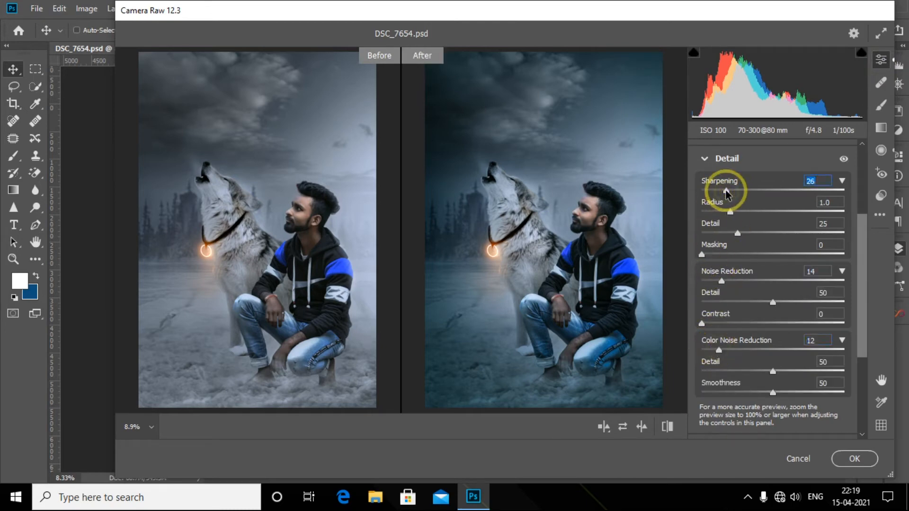
Set the radial filter's temperature to -15 and tint to -57, widen it beyond the image edges and apply the Camera Raw edits.
left_click_drag(863, 260, 863, 207)
left_click(704, 270)
left_click(881, 150)
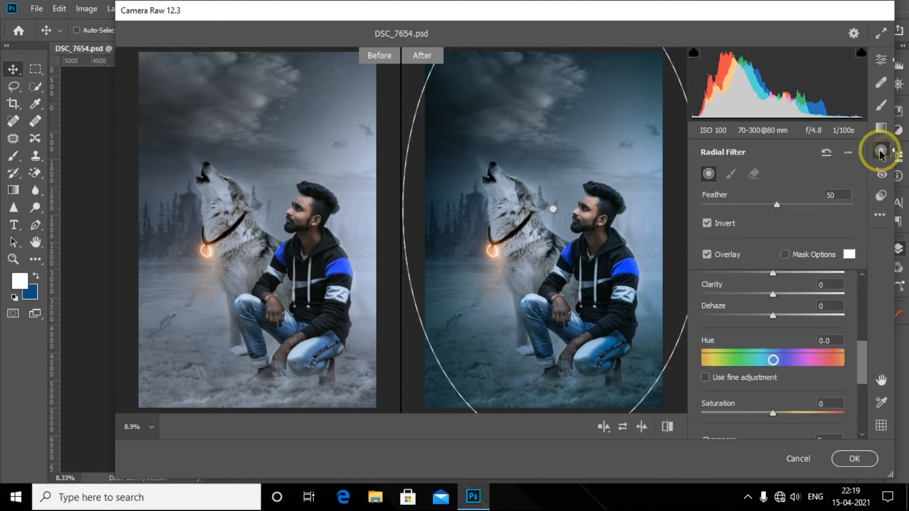
scroll(753, 305, "up", 3)
scroll(762, 310, "up", 1)
left_click(554, 209)
left_click_drag(729, 336, 762, 311)
left_click_drag(403, 210, 364, 215)
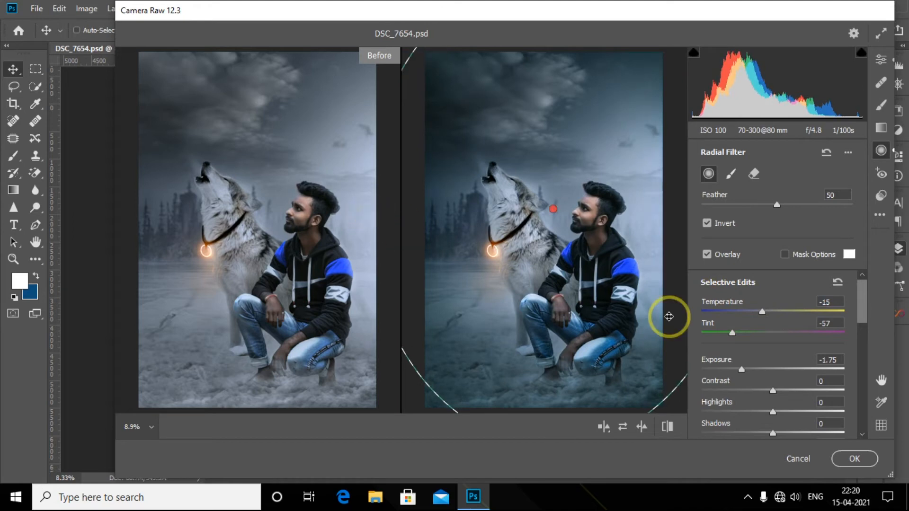
left_click(846, 462)
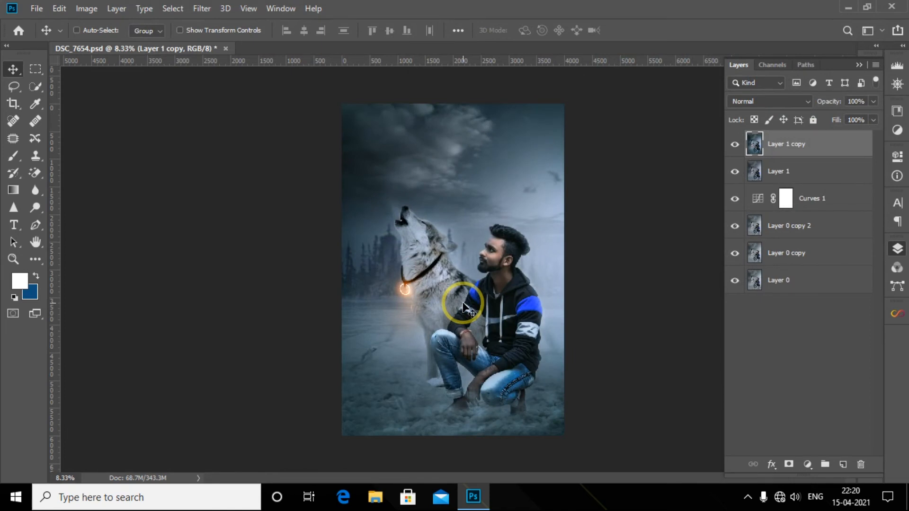
Duplicate the graded layer and add a Selective Color adjustment with Cyans at cyan +23, magenta -17 and yellow -85.
key("ctrl+j")
left_click(807, 464)
left_click(816, 456)
left_click(786, 201)
left_click(784, 238)
mouse_move(805, 231)
left_mouse_down()
mouse_move(853, 228)
mouse_move(818, 230)
left_mouse_up()
left_click_drag(746, 228, 795, 256)
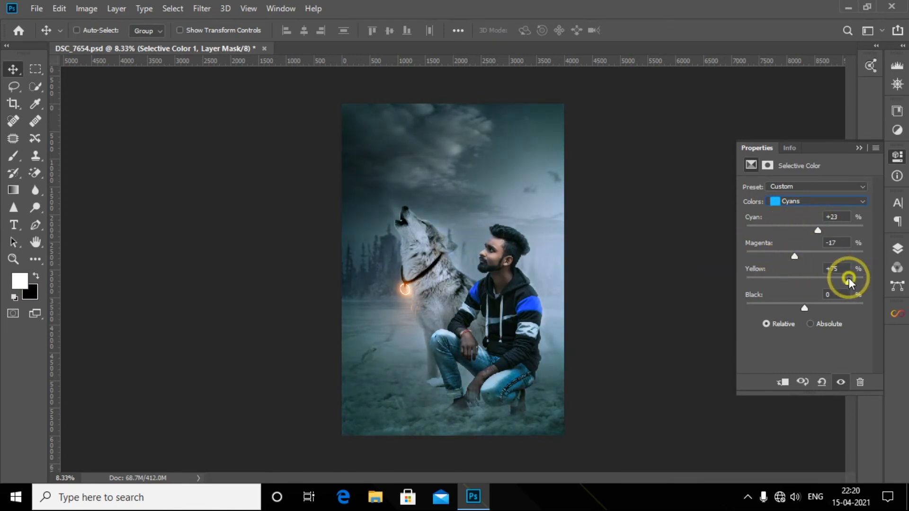
left_click_drag(725, 277, 774, 291)
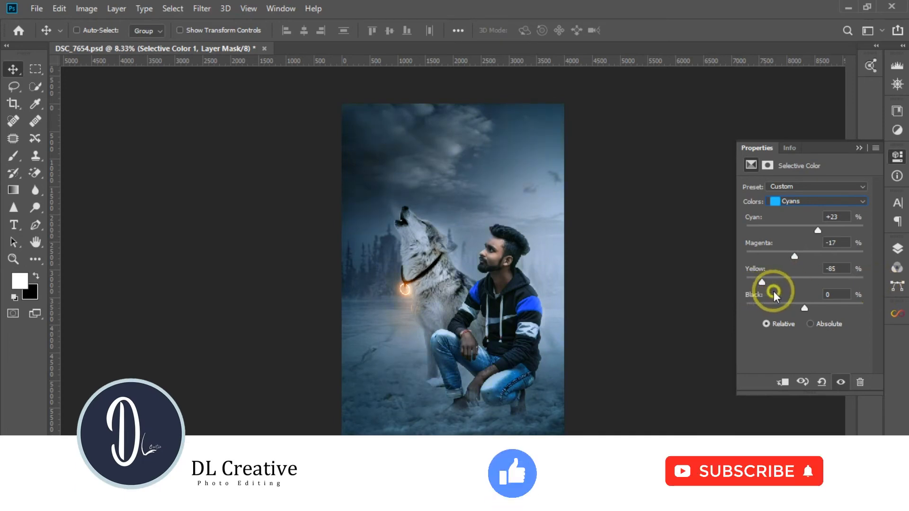
Set the Selective Color adjustment's Blues to cyan +85, magenta -28 and yellow -11.
left_click(817, 201)
left_click(795, 243)
left_click_drag(805, 231, 854, 234)
left_click_drag(803, 257, 798, 284)
Add a Gradient Map adjustment and change its white color stop to black for a black-to-blue gradient.
left_click(897, 249)
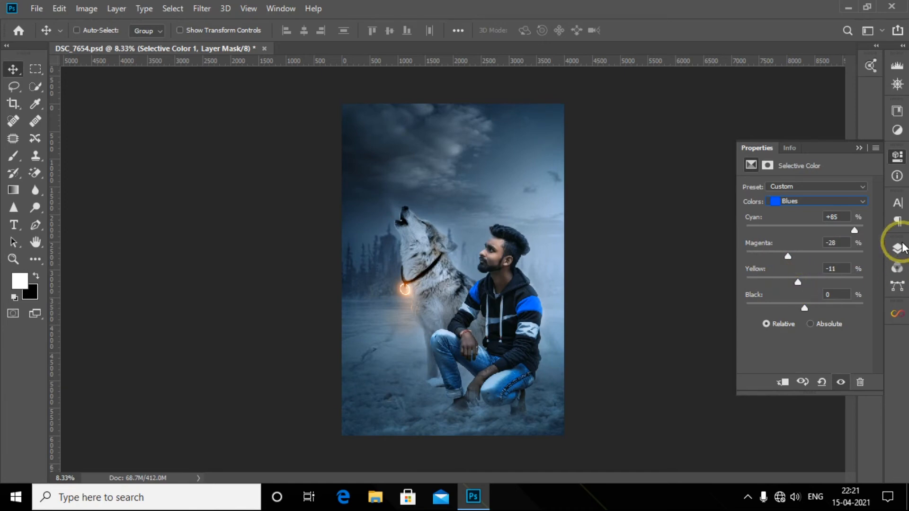
left_click(808, 465)
left_click(823, 445)
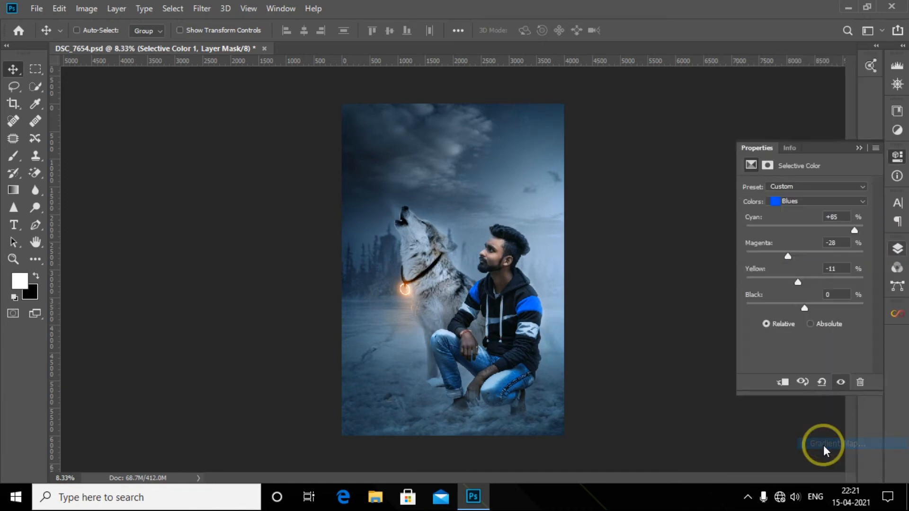
left_click(769, 192)
left_click(314, 278)
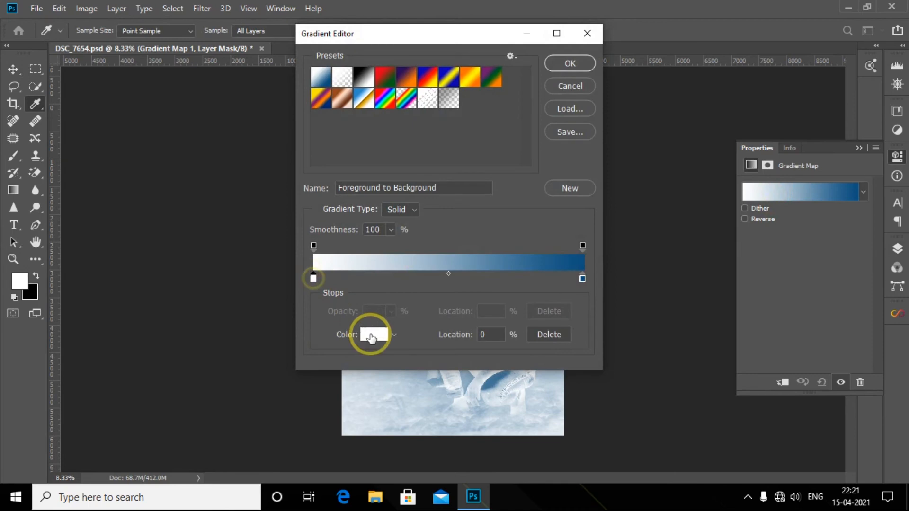
left_click(372, 333)
left_click_drag(392, 319, 393, 351)
left_click(667, 162)
left_click(570, 63)
key("v")
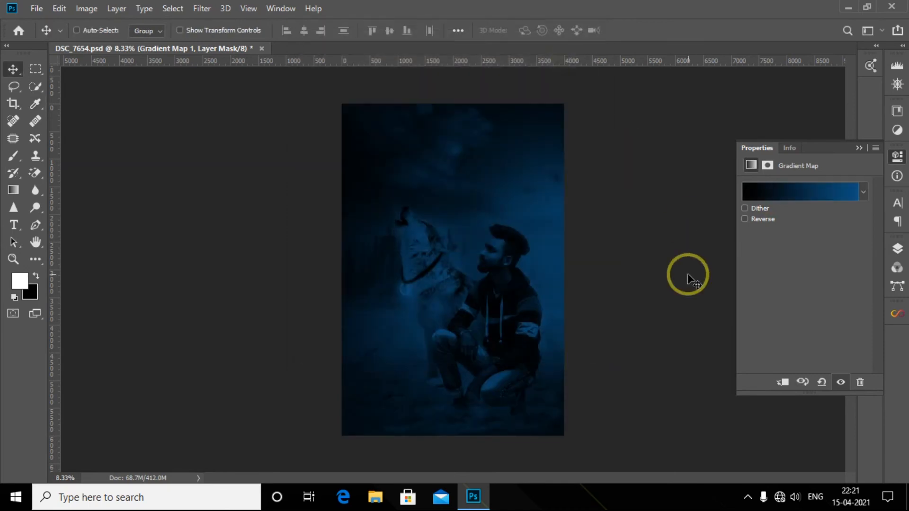
Set the gradient map layer's blend mode to Hue.
left_click(897, 249)
left_click(763, 102)
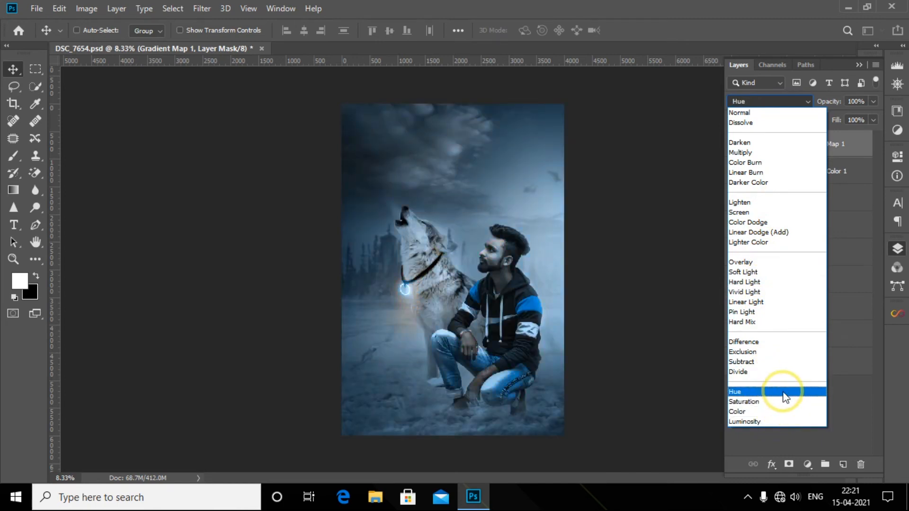
left_click(784, 393)
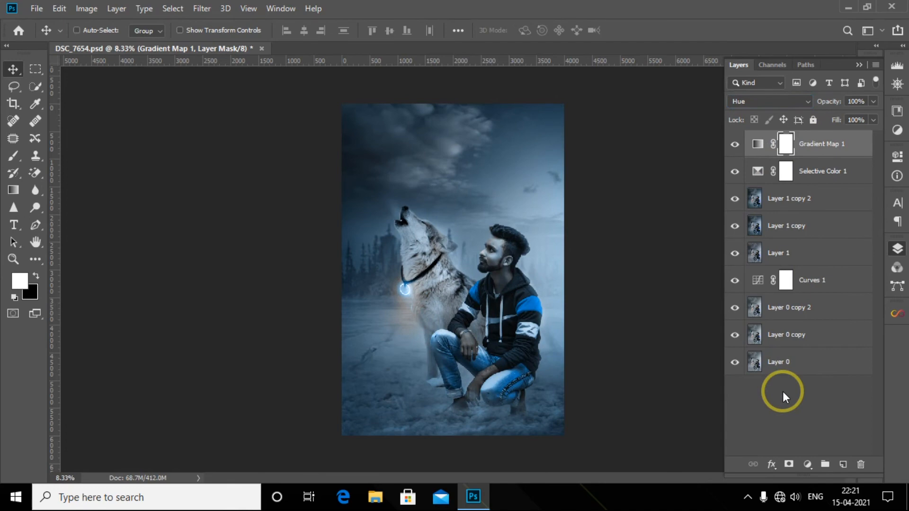
Add a black mask to the gradient map layer and set the brush to size 800 and 100% opacity.
left_click(789, 464)
left_click(14, 156)
key("bracketright")
key("bracketright")
key("bracketright")
key("bracketright")
key("bracketright")
key("bracketright")
key("bracketright")
key("bracketright")
key("bracketright")
key("bracketright")
key("bracketright")
key("bracketright")
key("bracketright")
key("bracketright")
key("bracketright")
key("bracketright")
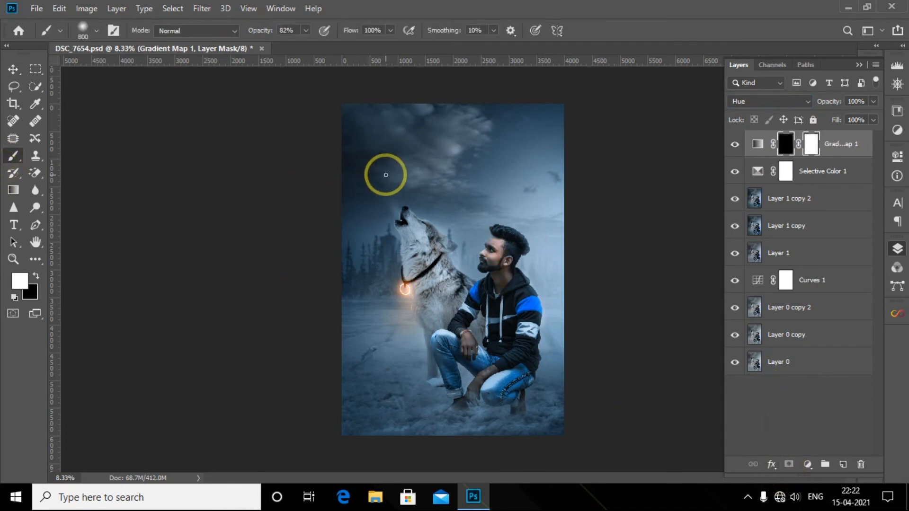
left_click_drag(265, 32, 308, 36)
Paint white on the gradient map's mask over the sky, ground and man's jacket, leaving out the wolf's glowing pendant.
mouse_move(597, 119)
left_mouse_down()
mouse_move(348, 267)
mouse_move(356, 350)
mouse_move(442, 459)
mouse_move(543, 444)
mouse_move(578, 322)
mouse_move(357, 123)
mouse_move(363, 113)
mouse_move(583, 112)
mouse_move(326, 111)
mouse_move(554, 213)
mouse_move(523, 221)
mouse_move(557, 296)
mouse_move(513, 323)
mouse_move(546, 336)
mouse_move(557, 377)
mouse_move(518, 392)
mouse_move(525, 410)
mouse_move(472, 296)
mouse_move(479, 314)
left_mouse_up()
key("bracketleft")
key("bracketleft")
key("bracketleft")
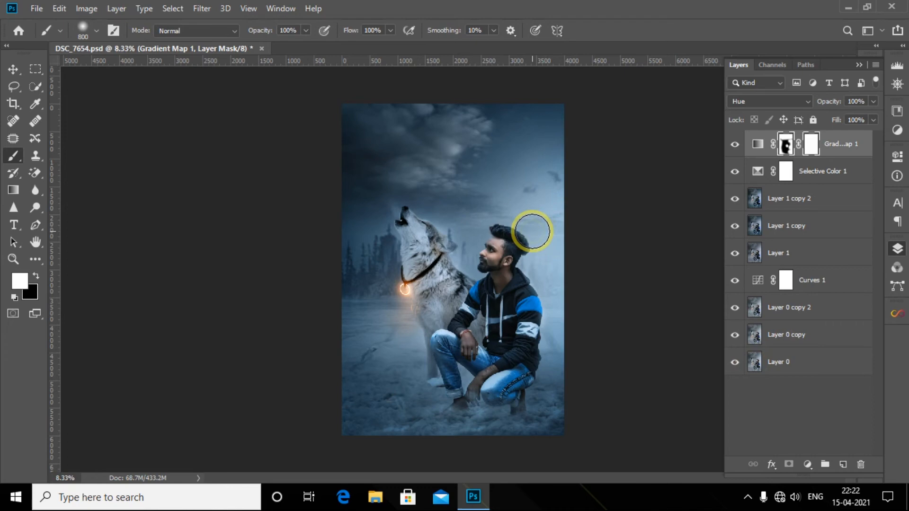
mouse_move(464, 223)
left_mouse_down()
mouse_move(435, 225)
mouse_move(434, 236)
mouse_move(405, 196)
mouse_move(401, 206)
mouse_move(423, 218)
left_mouse_up()
mouse_move(354, 194)
left_mouse_down()
mouse_move(364, 231)
mouse_move(505, 178)
mouse_move(499, 192)
mouse_move(557, 193)
mouse_move(516, 198)
mouse_move(561, 176)
mouse_move(630, 399)
mouse_move(430, 349)
mouse_move(484, 409)
mouse_move(598, 418)
left_mouse_up()
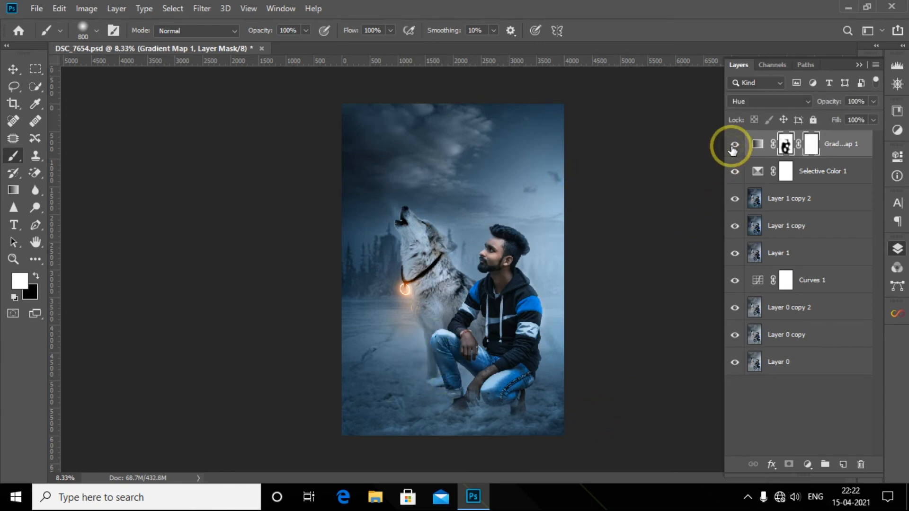
Stamp all visible layers into a new layer, duplicate it and open the copy in Camera Raw with a before/after view.
key("ctrl+shift+alt+e")
left_click(14, 69)
key("ctrl+j")
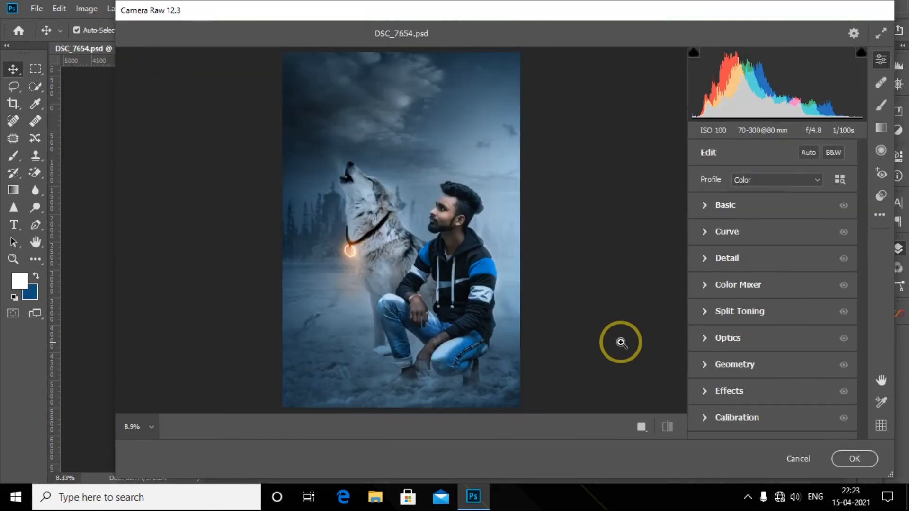
left_click(642, 426)
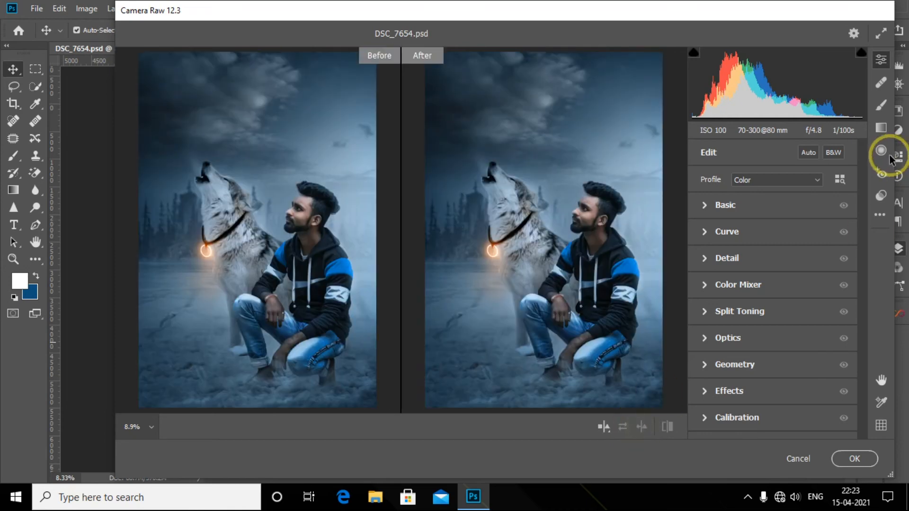
Add a large radial filter around the wolf and man, lowering its exposure and highlights and setting shadows to -48.
left_click(882, 150)
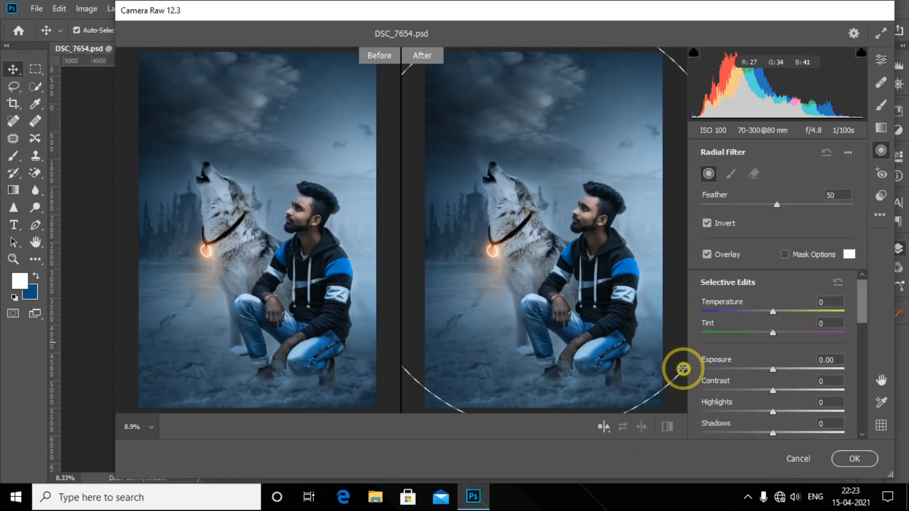
left_click_drag(683, 368, 684, 371)
left_click_drag(773, 369, 734, 392)
left_click_drag(774, 414, 721, 416)
left_click_drag(773, 433, 742, 426)
Set the radial filter's whites to -40, blacks to +51, texture to +33 and clarity to -100.
left_click_drag(858, 300, 859, 338)
left_click_drag(777, 308, 810, 330)
left_click_drag(772, 367, 694, 392)
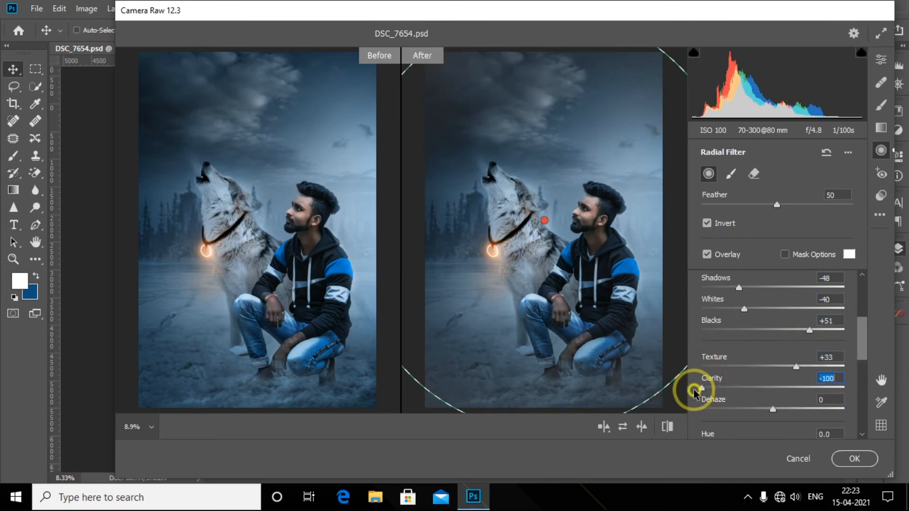
Move the radial filter slightly down and set its dehaze to -84 and hue to -15.9.
left_click_drag(544, 221, 547, 234)
left_click_drag(773, 409, 713, 410)
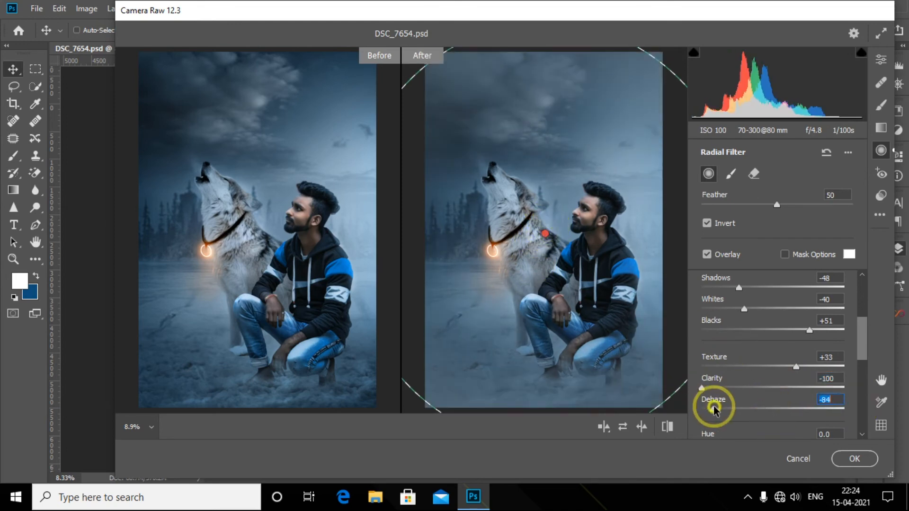
left_click_drag(858, 349, 858, 373)
mouse_move(781, 335)
left_mouse_down()
mouse_move(740, 327)
mouse_move(768, 335)
left_mouse_up()
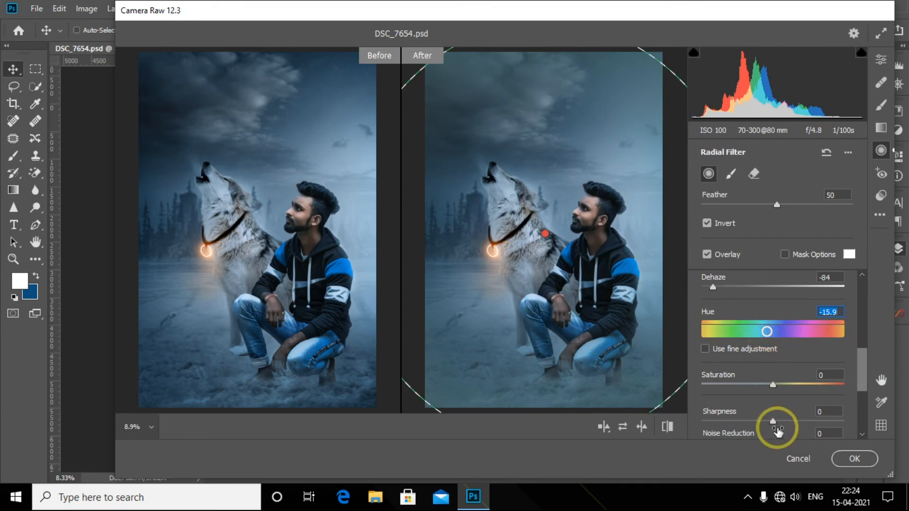
Try reducing the saturation of the blues to -22, and reset it to 0.
left_click(882, 60)
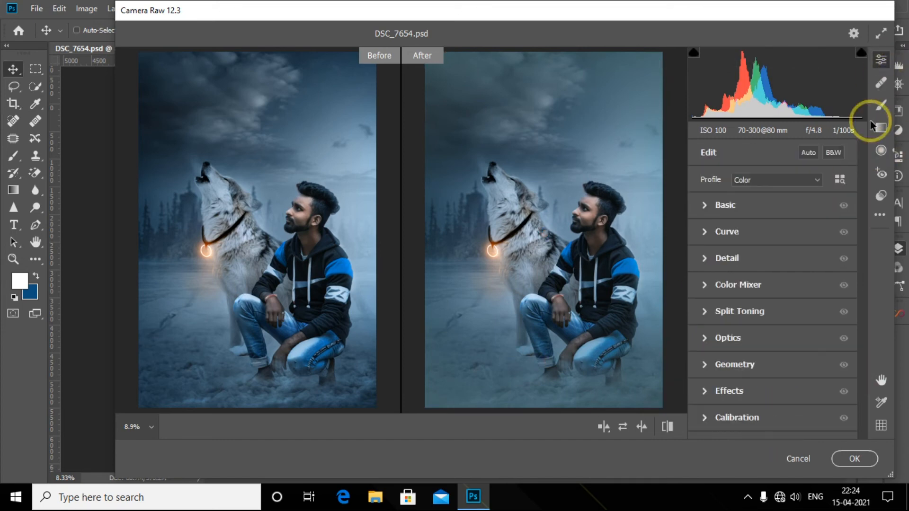
left_click(703, 283)
mouse_move(761, 355)
left_mouse_down()
mouse_move(742, 355)
mouse_move(757, 356)
left_mouse_up()
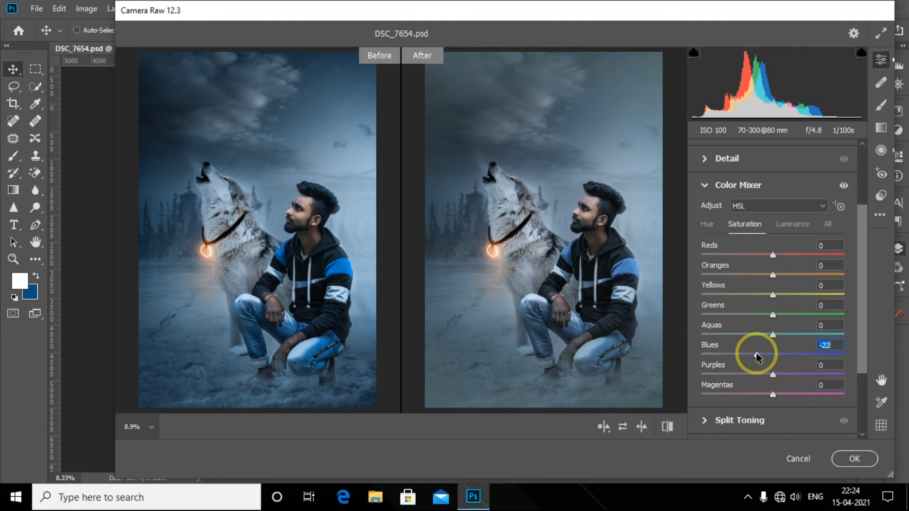
type("-20")
double_click(757, 353)
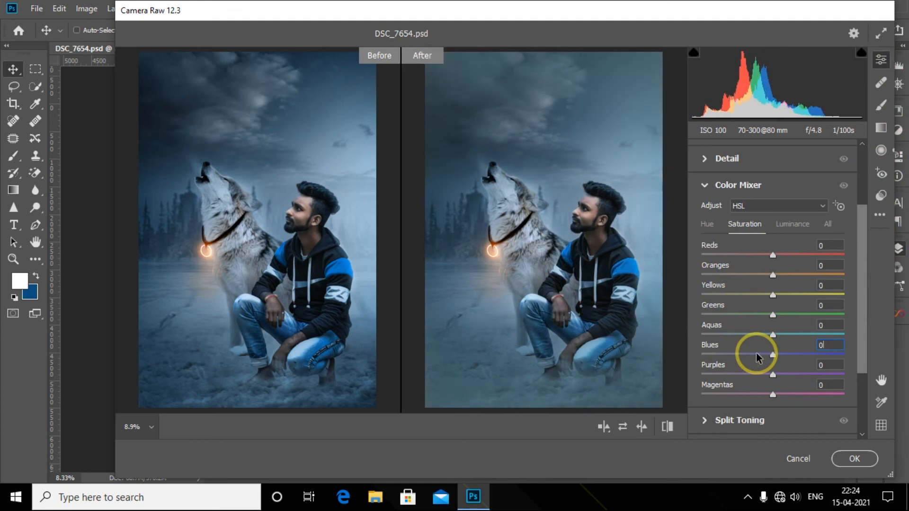
left_click(710, 184)
left_click(714, 391)
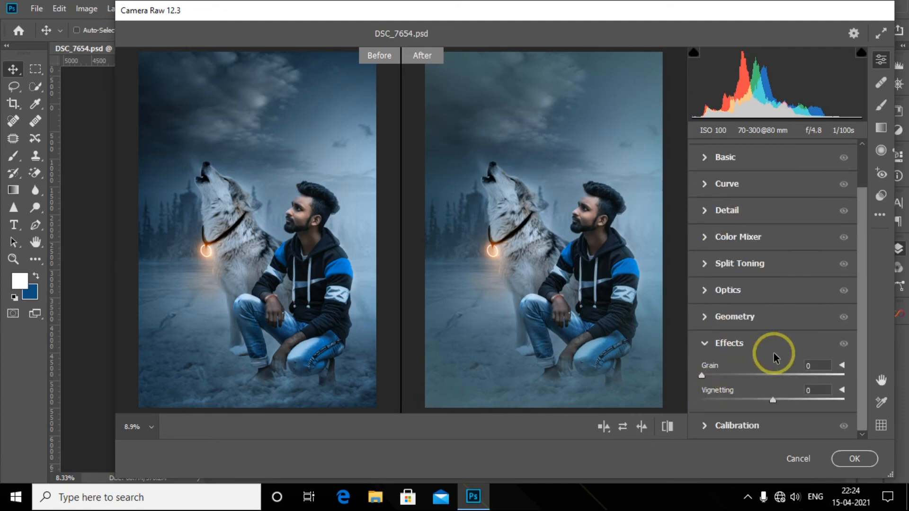
left_click(706, 341)
left_click(699, 335)
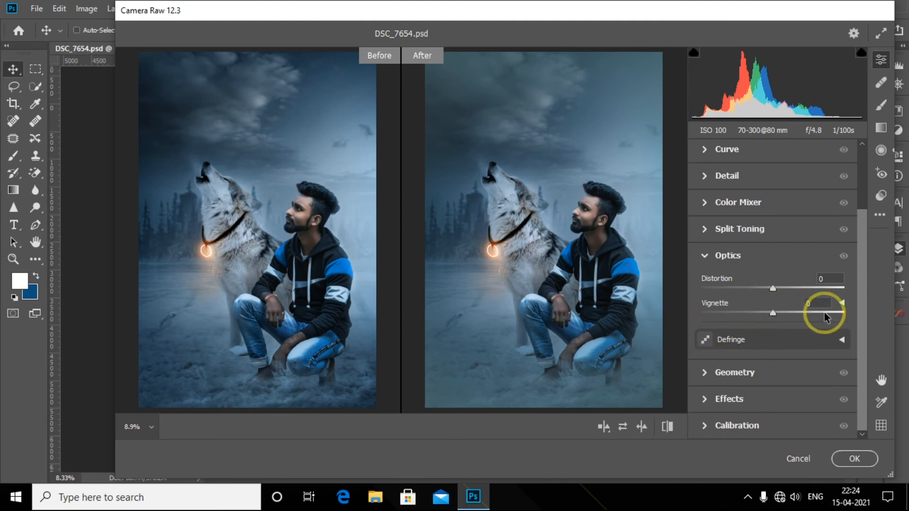
left_click(706, 256)
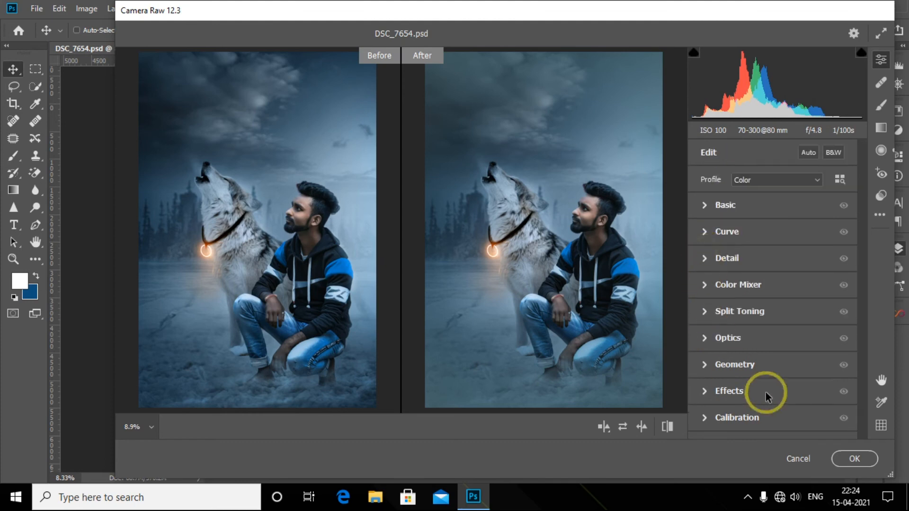
Apply the Camera Raw edits and flatten the image into a single background layer.
left_click(856, 458)
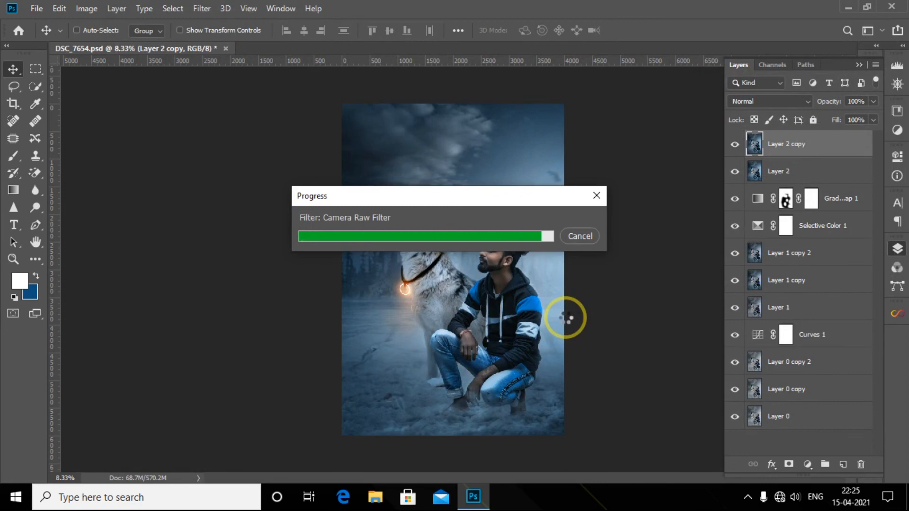
right_click(847, 152)
left_click(727, 414)
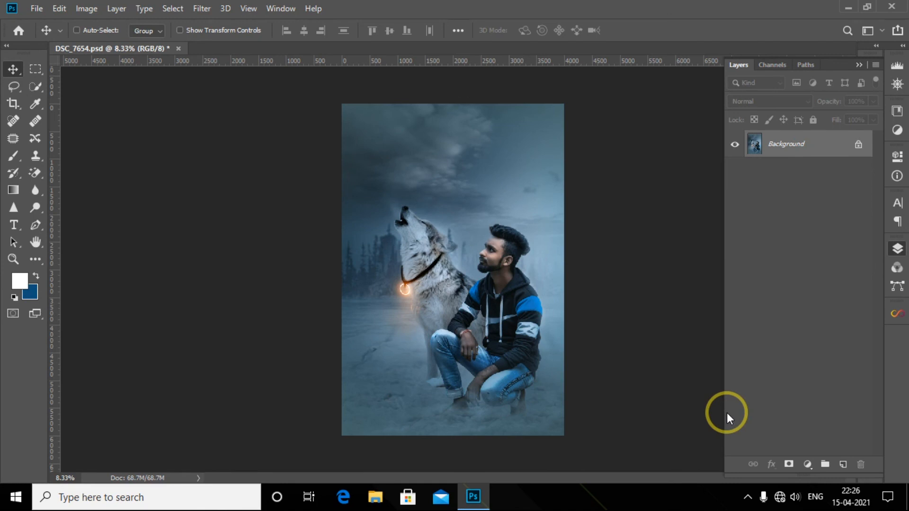
Unlock the background layer and duplicate it twice.
left_click(860, 145)
key("ctrl+j")
key("ctrl+j")
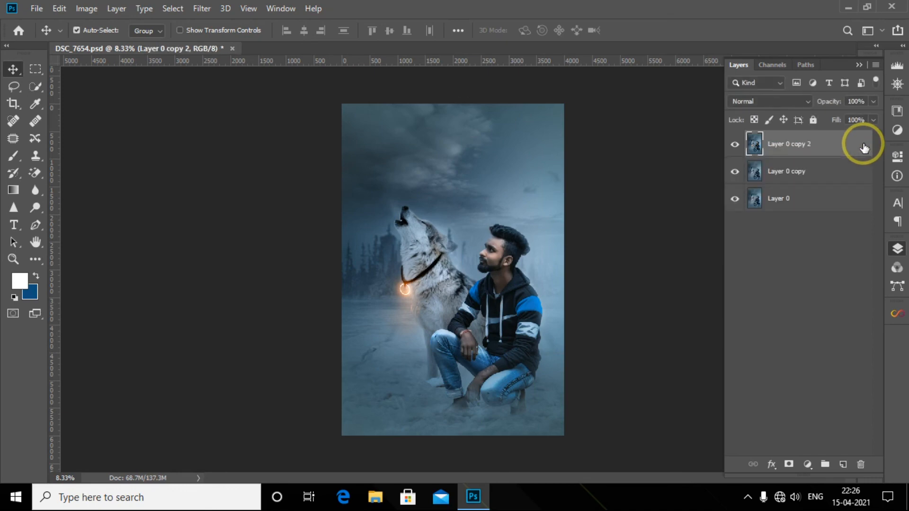
Brighten the fur on the wolf's head, neck and back with the Dodge tool, using midtones at 20% exposure.
key("ctrl+plus")
key("ctrl+plus")
key("ctrl+plus")
key("ctrl+minus")
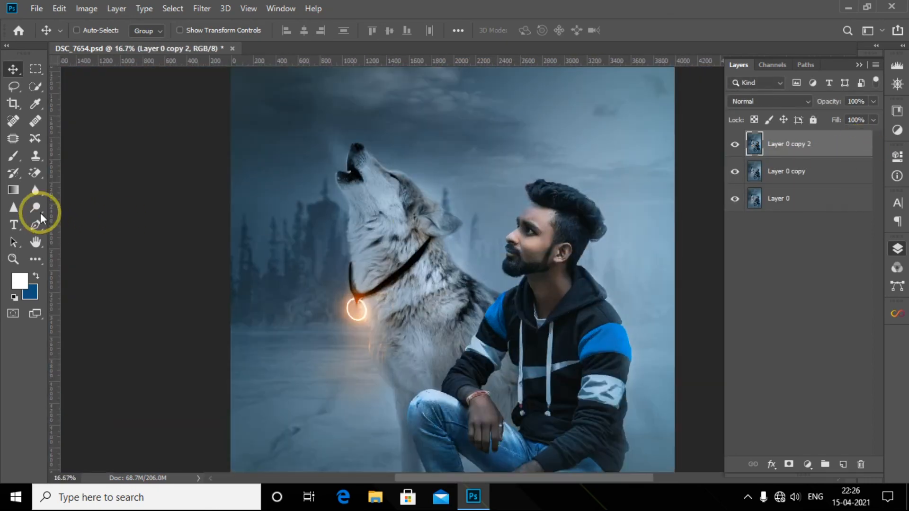
left_click(36, 208)
left_click(225, 31)
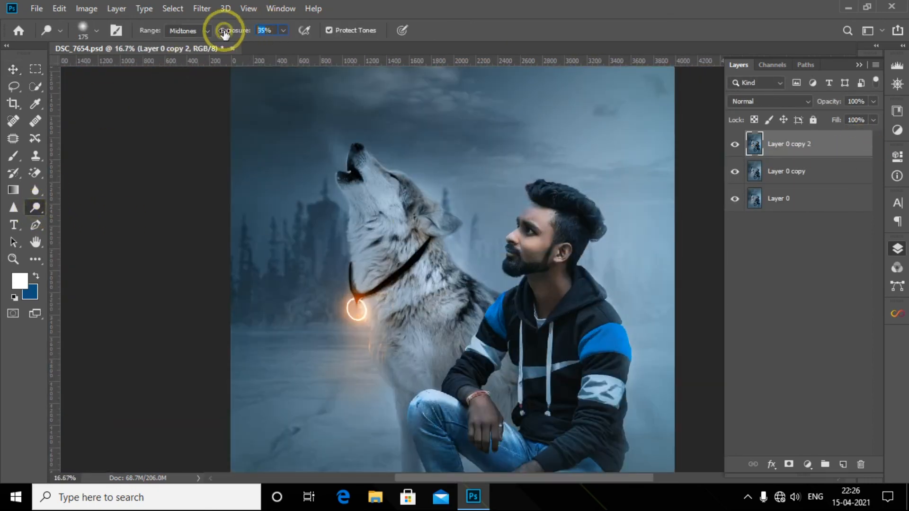
mouse_move(363, 165)
left_mouse_down()
mouse_move(398, 223)
mouse_move(364, 180)
mouse_move(384, 283)
mouse_move(378, 293)
mouse_move(391, 322)
mouse_move(425, 276)
mouse_move(439, 321)
mouse_move(365, 161)
mouse_move(377, 245)
mouse_move(369, 269)
mouse_move(410, 300)
mouse_move(440, 291)
mouse_move(407, 381)
mouse_move(459, 318)
mouse_move(459, 334)
mouse_move(460, 307)
mouse_move(427, 271)
mouse_move(453, 294)
left_mouse_up()
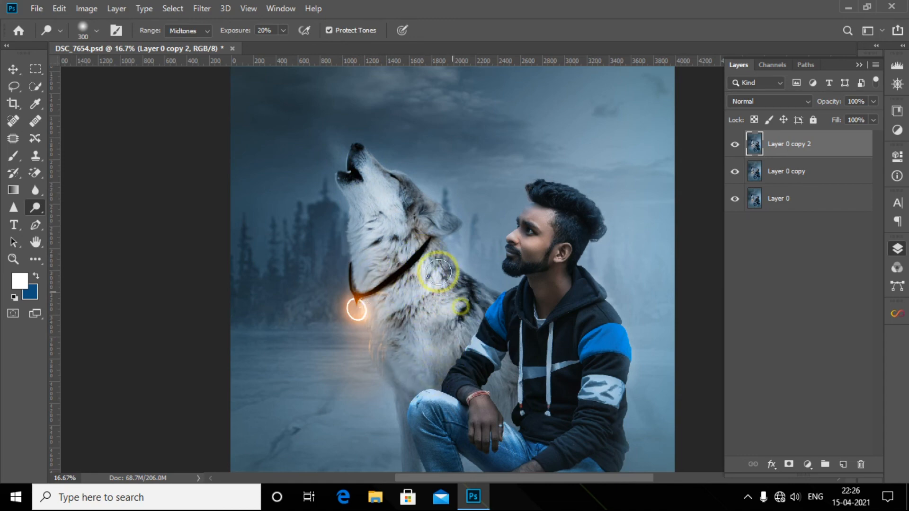
left_click_drag(433, 226, 400, 244)
key("ctrl+minus")
key("ctrl+minus")
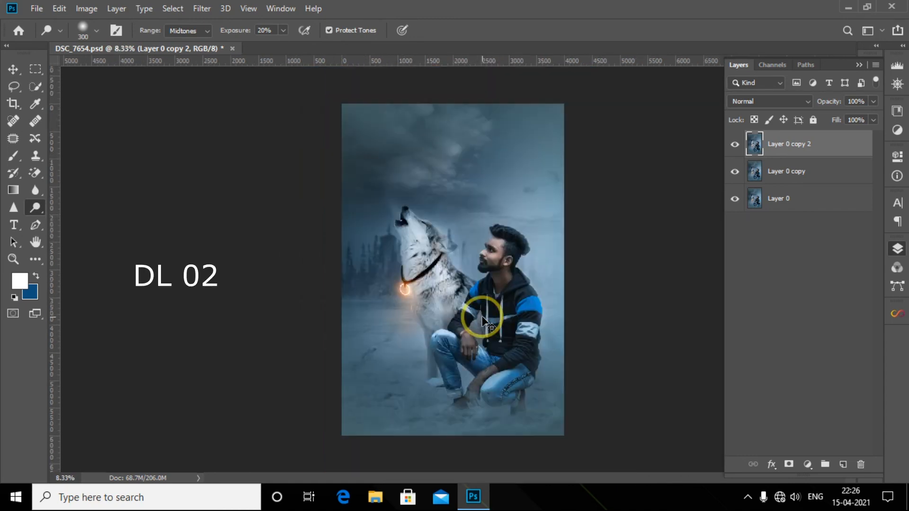
left_click(13, 76)
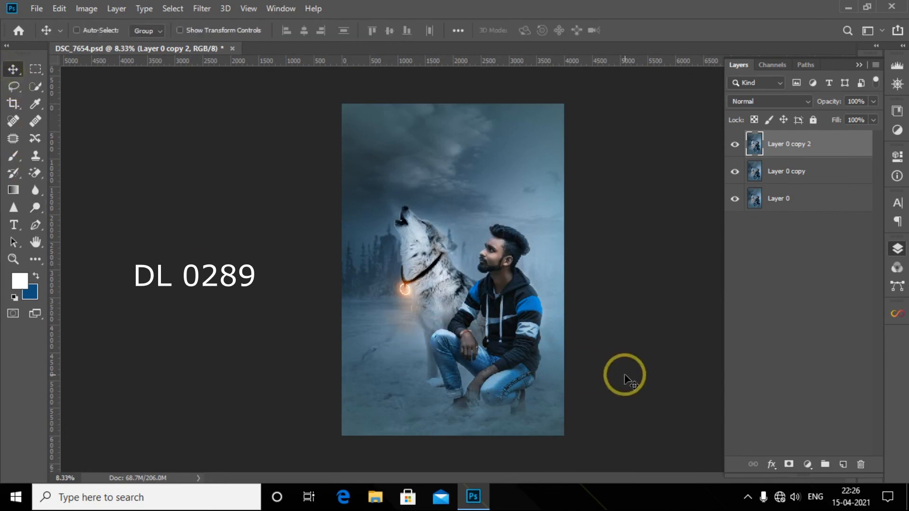
Flatten all layers into one background and fit the finished image to the screen.
right_click(839, 150)
left_click(760, 415)
left_click(13, 259)
left_click(406, 30)
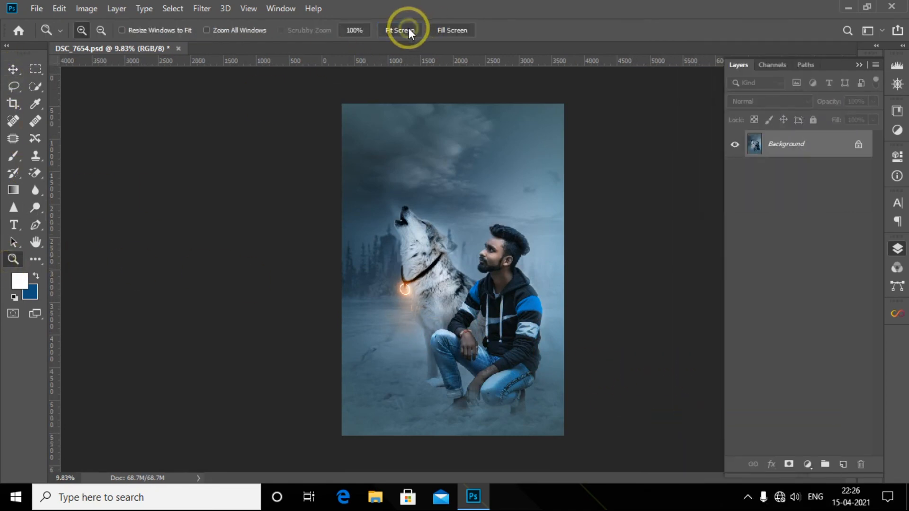
left_click(13, 69)
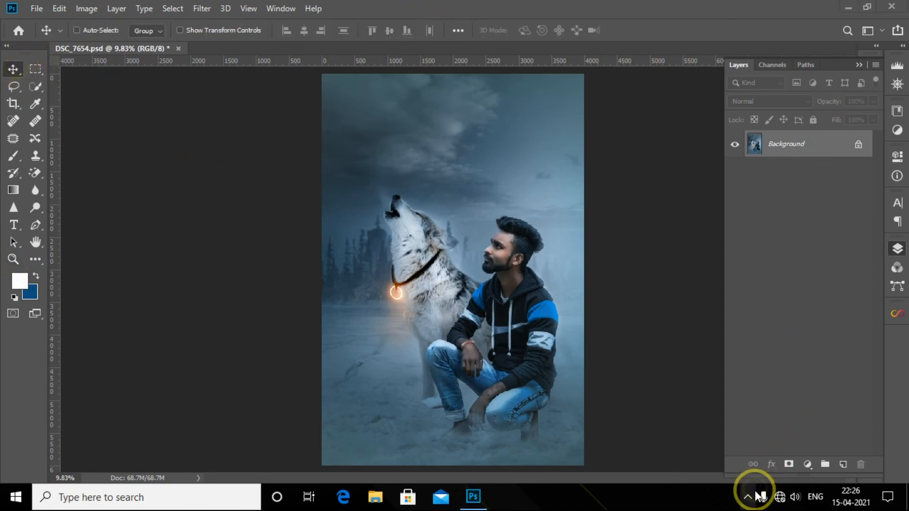